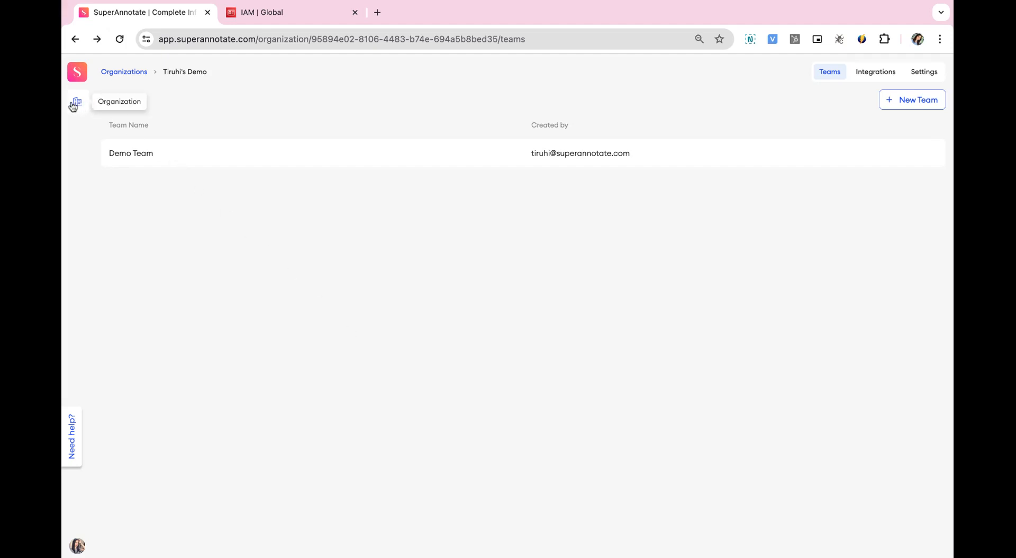
# Start a new AWS integration for the organization and name it "AWS integration".
pyautogui.click(874, 74)
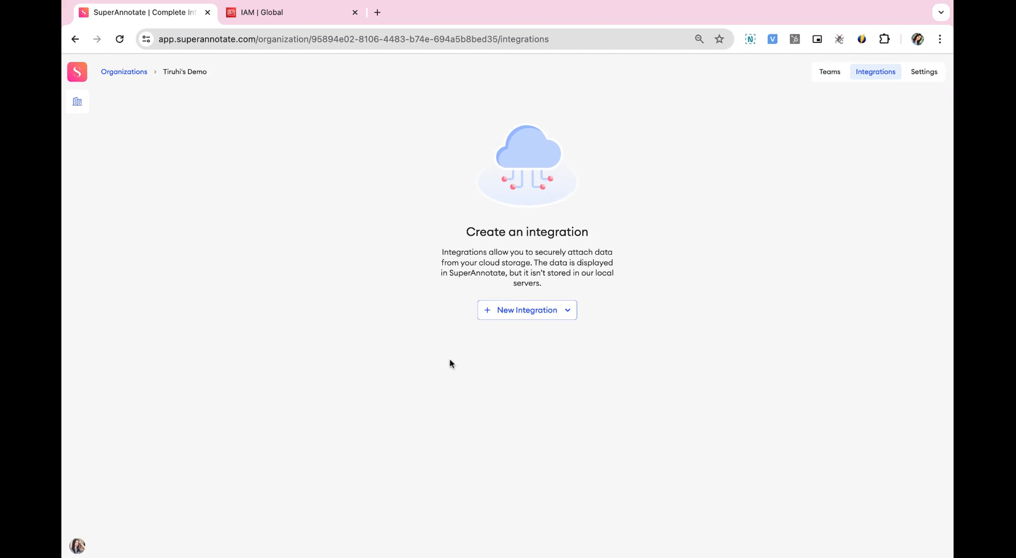
pyautogui.click(516, 316)
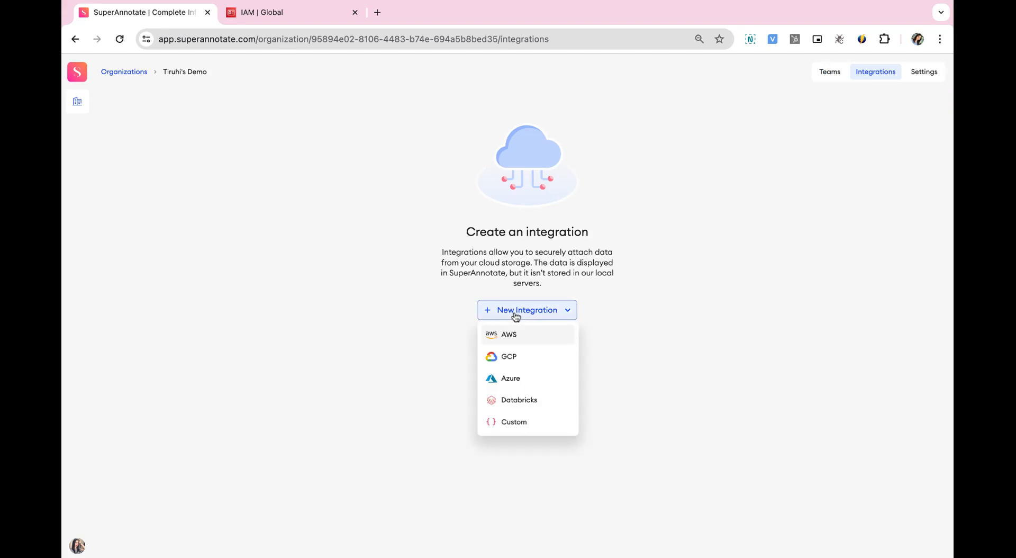
pyautogui.click(521, 339)
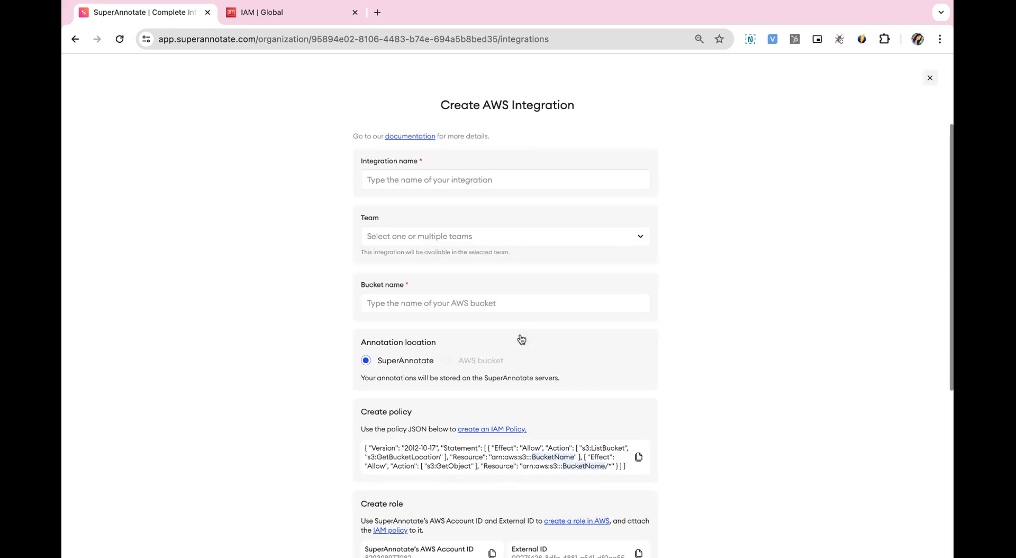
pyautogui.click(526, 181)
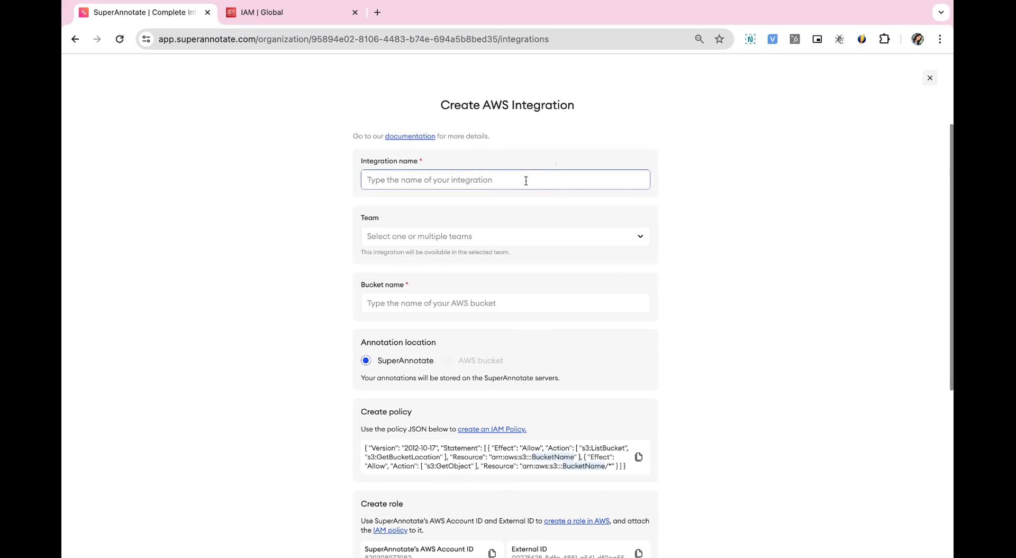
pyautogui.write('AWS integration')
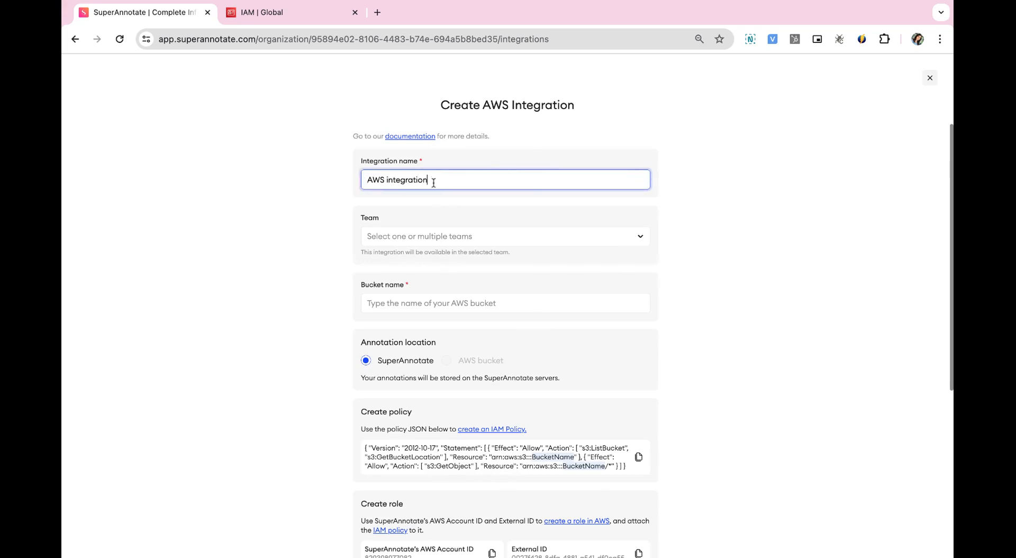
pyautogui.click(439, 199)
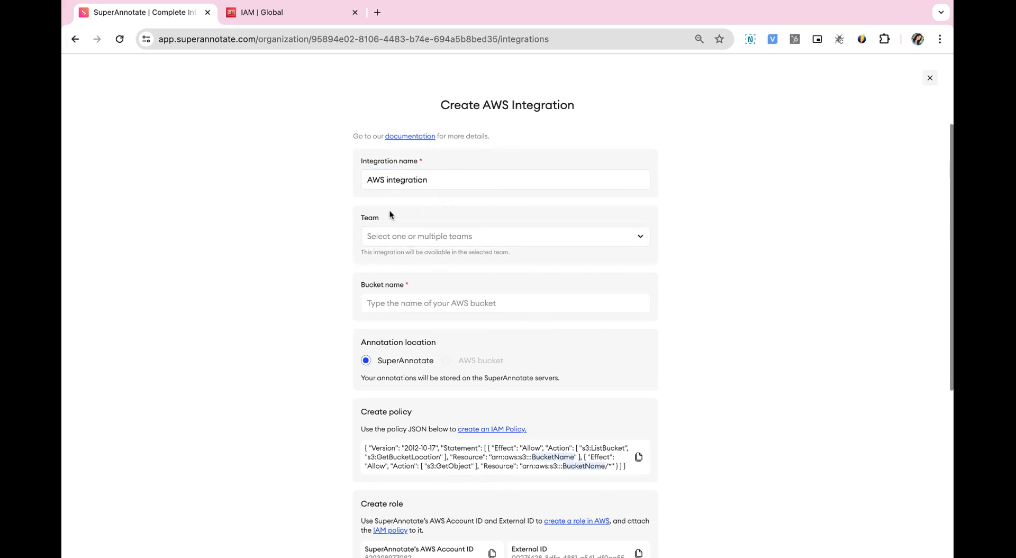
# Make the integration available to Demo Team.
pyautogui.click(403, 238)
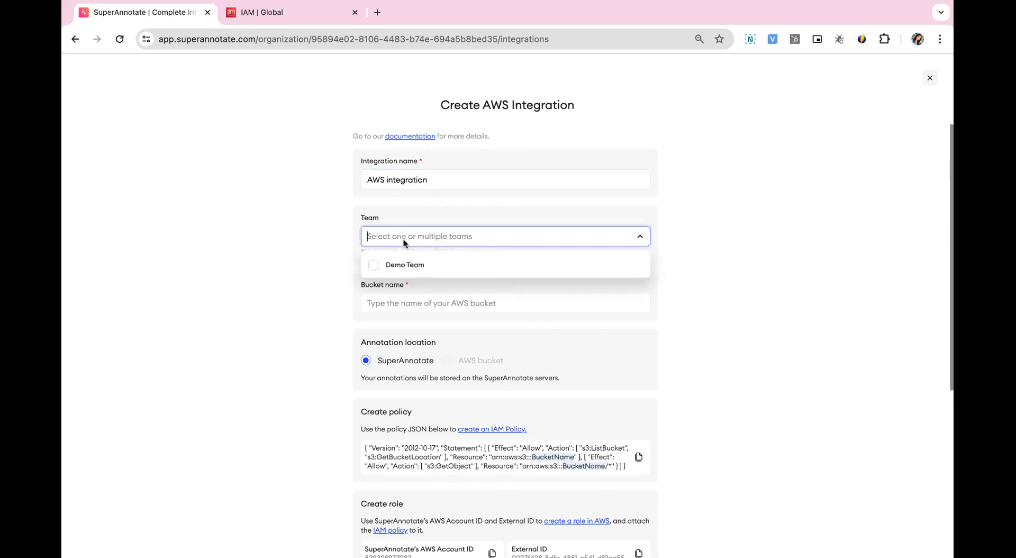
pyautogui.click(412, 268)
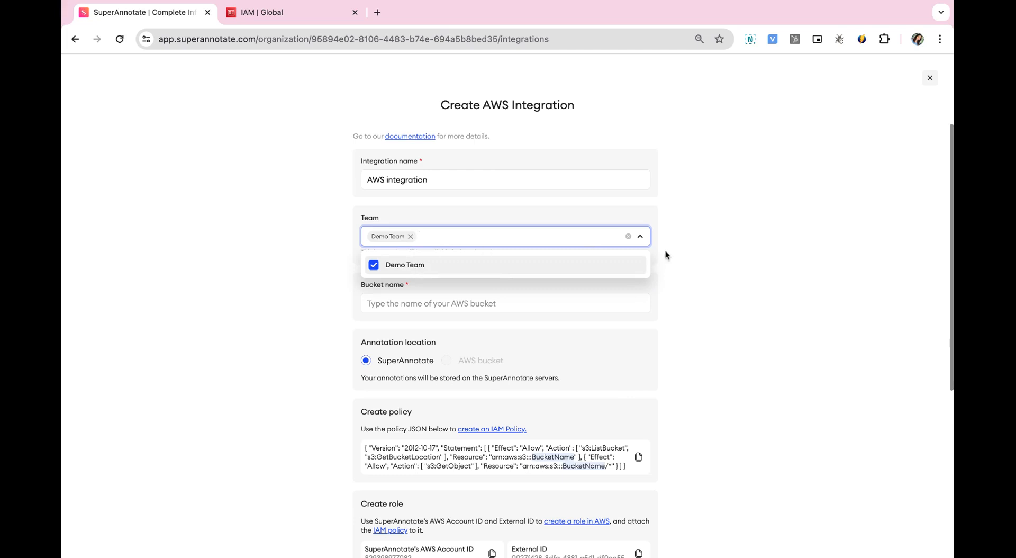
pyautogui.click(710, 239)
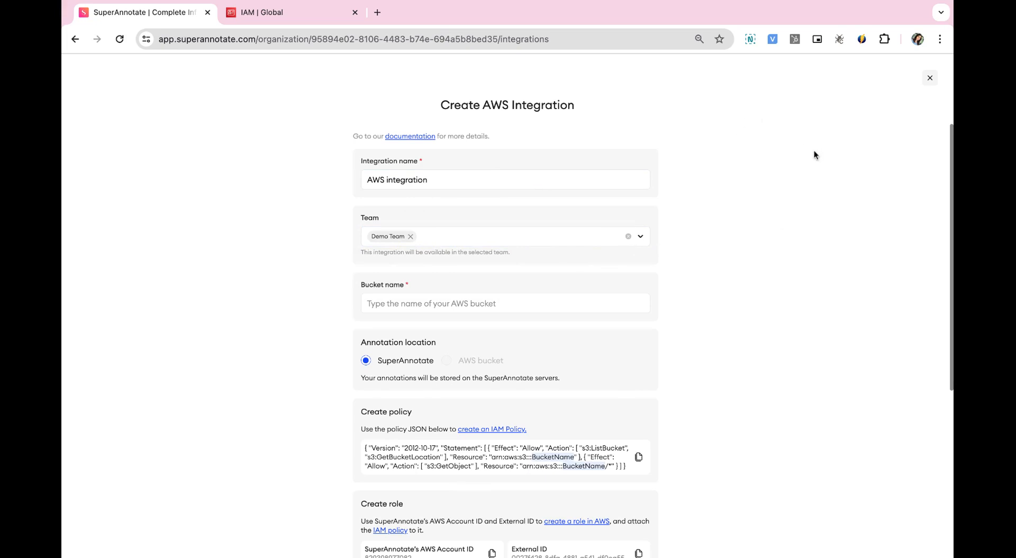
# Enter the name of the owner's AWS bucket as the integration's bucket name.
pyautogui.click(390, 307)
pyautogui.click(389, 306)
pyautogui.write('tiruhisawsbucket')
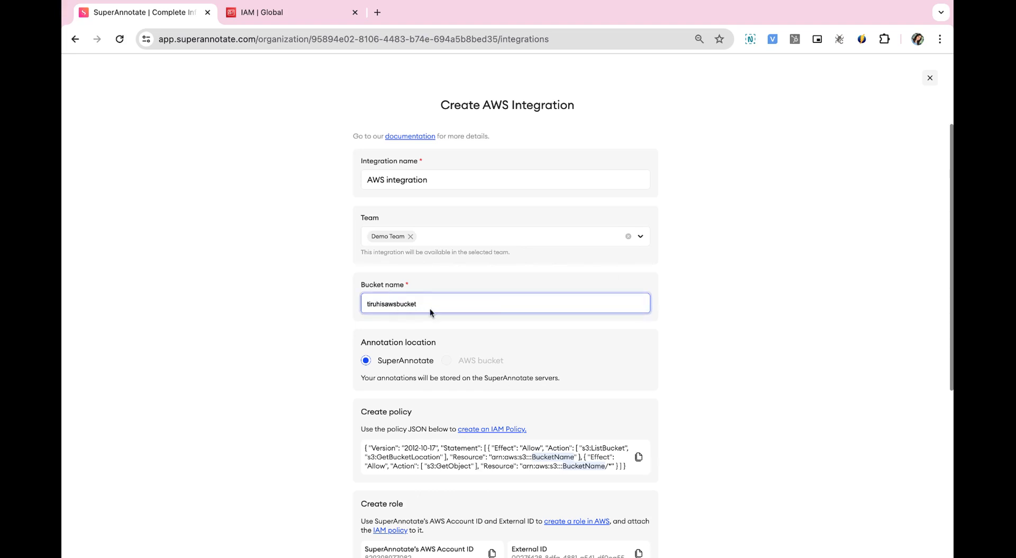
pyautogui.click(792, 324)
# Try AWS bucket as the annotation location and switch it back to SuperAnnotate.
pyautogui.scroll(-3, 792, 324)
pyautogui.scroll(-1, 777, 319)
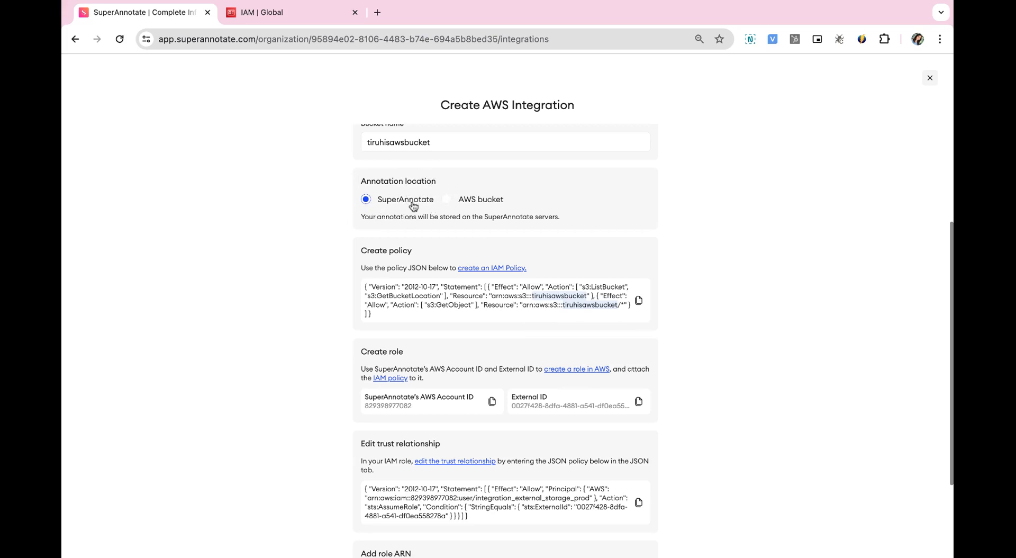
pyautogui.click(446, 200)
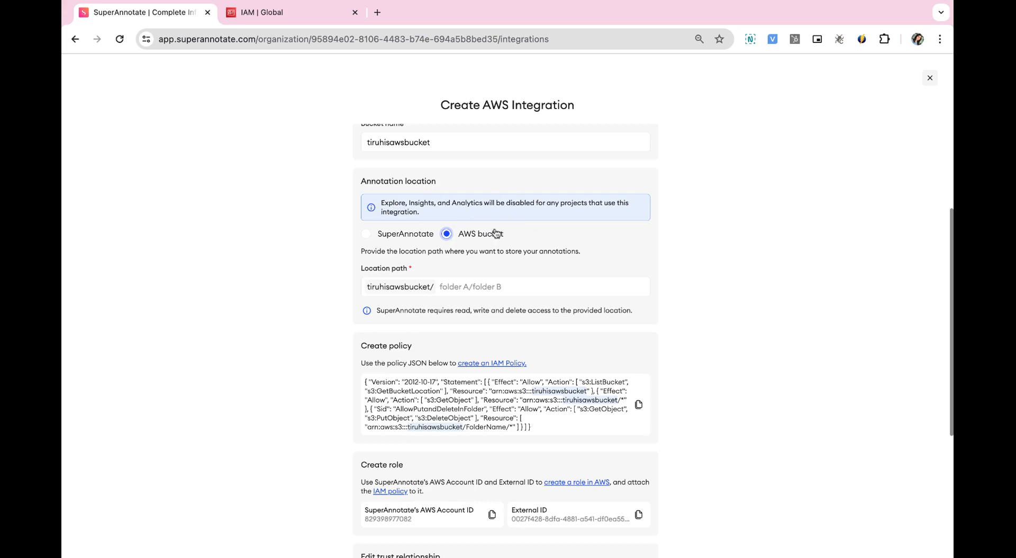
pyautogui.click(366, 235)
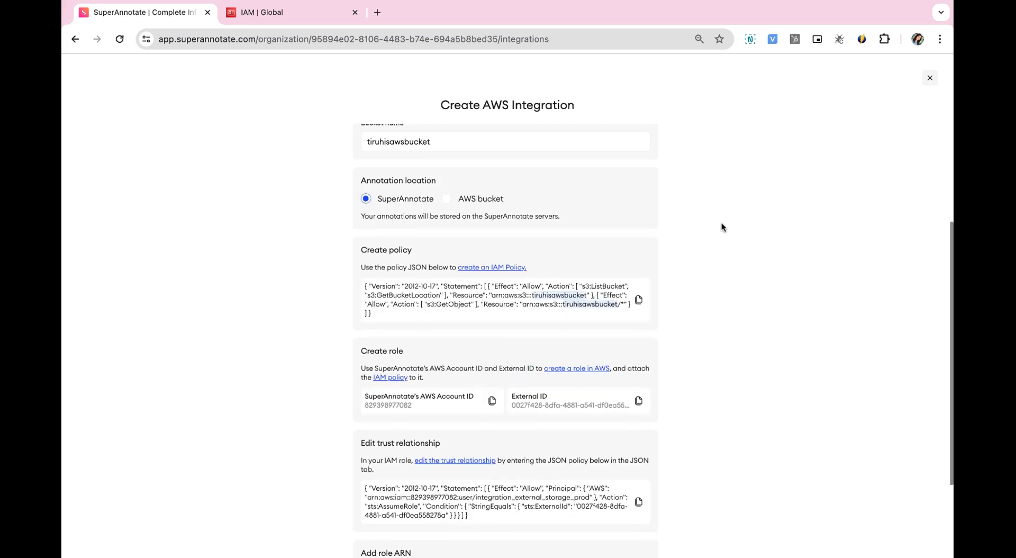
# Copy the integration's policy JSON and open the JSON editor of a new IAM policy in the AWS console.
pyautogui.scroll(-3, 721, 226)
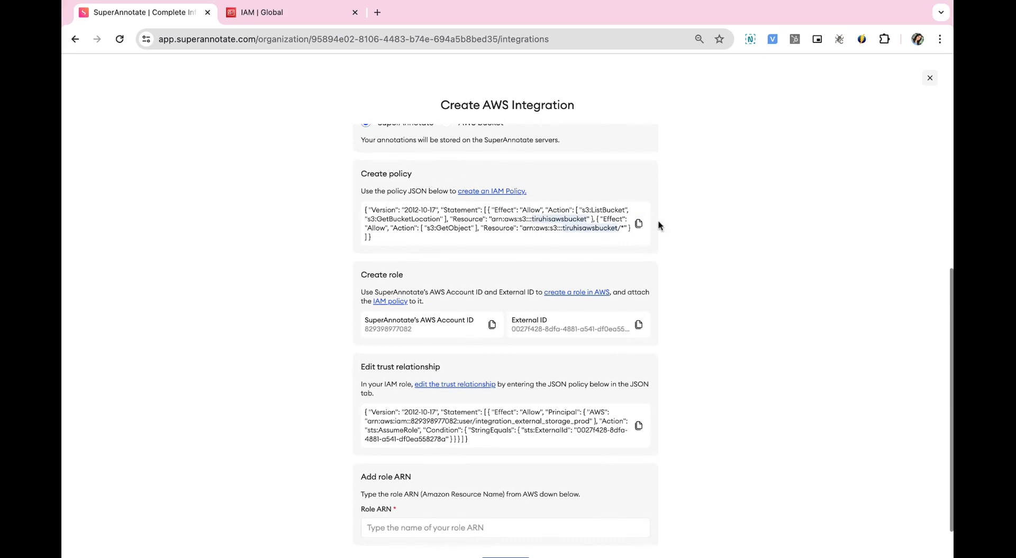
pyautogui.click(640, 224)
pyautogui.click(282, 13)
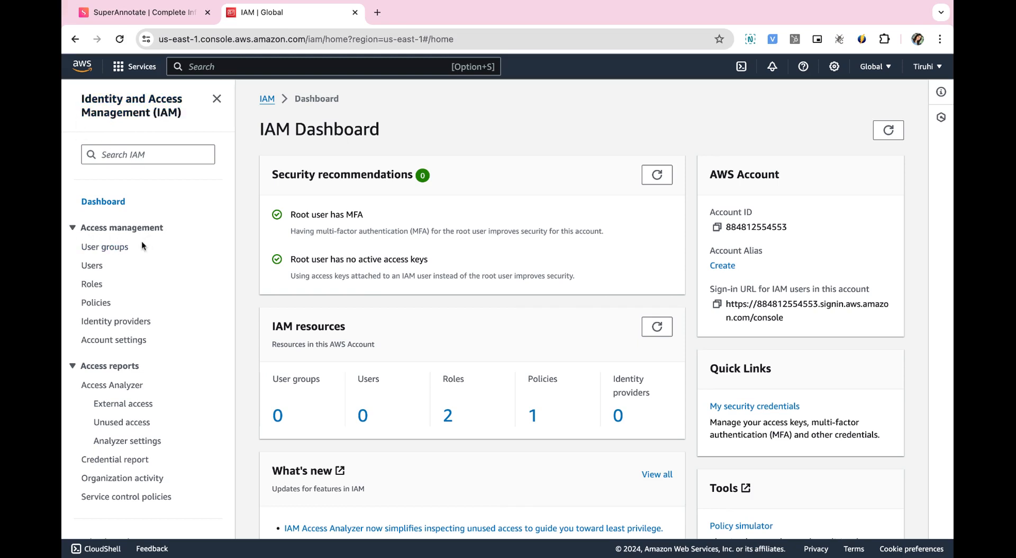
pyautogui.click(104, 304)
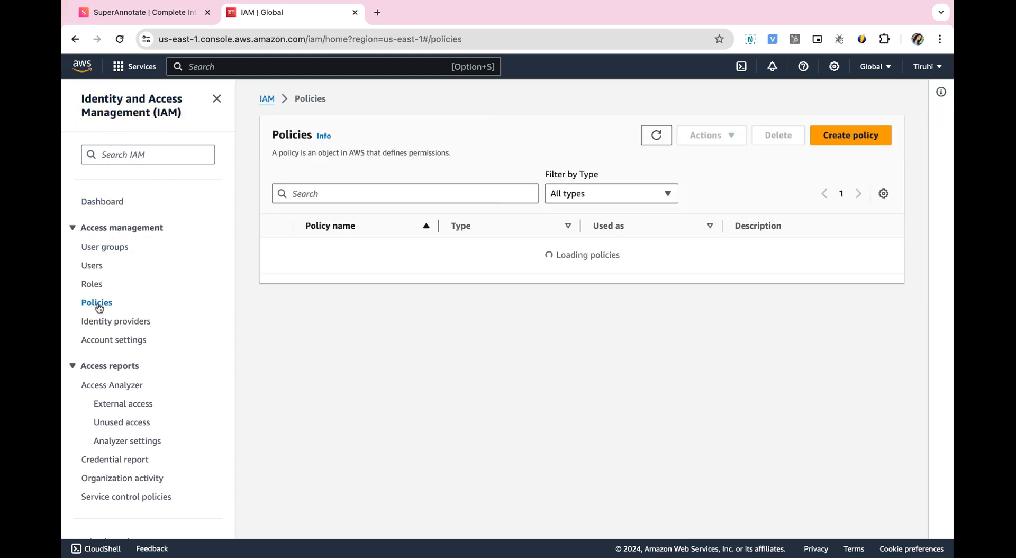
pyautogui.click(861, 140)
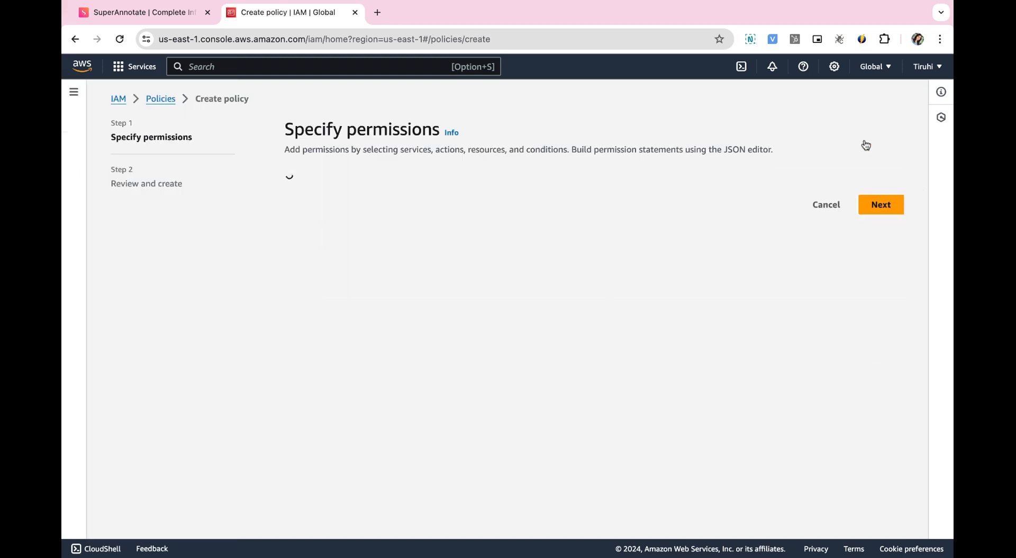
pyautogui.click(747, 192)
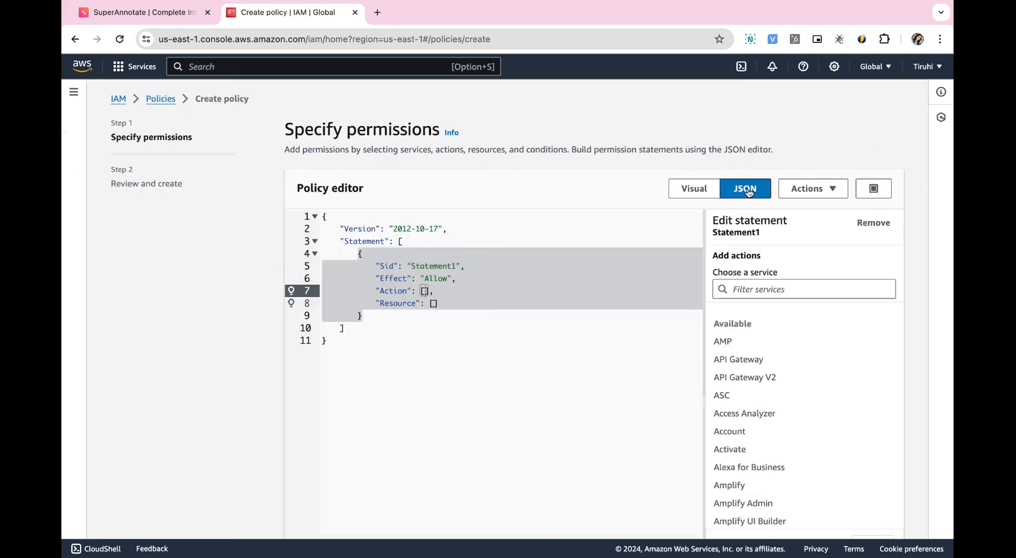
# Replace the default statement code in the policy editor with the copied SuperAnnotate policy JSON.
pyautogui.click(419, 325)
pyautogui.click(372, 369)
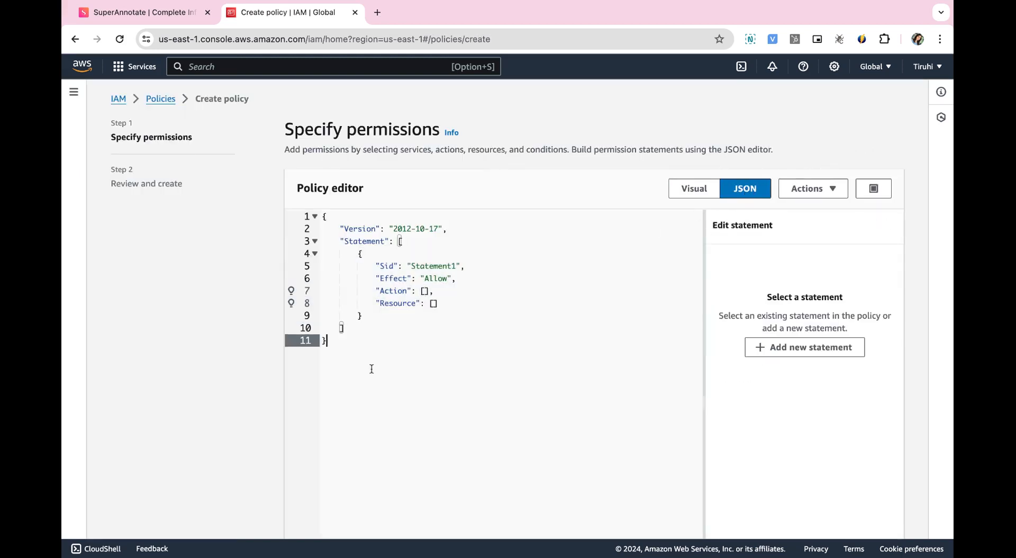
pyautogui.hotkey('shift', 'Up')
pyautogui.hotkey('shift', 'Up')
pyautogui.hotkey('shift', 'Up')
pyautogui.hotkey('shift', 'Up')
pyautogui.hotkey('shift', 'Up')
pyautogui.hotkey('shift', 'Up')
pyautogui.hotkey('shift', 'Up')
pyautogui.hotkey('shift', 'Up')
pyautogui.hotkey('shift', 'Up')
pyautogui.hotkey('shift', 'Up')
pyautogui.hotkey('ctrl', 'v')
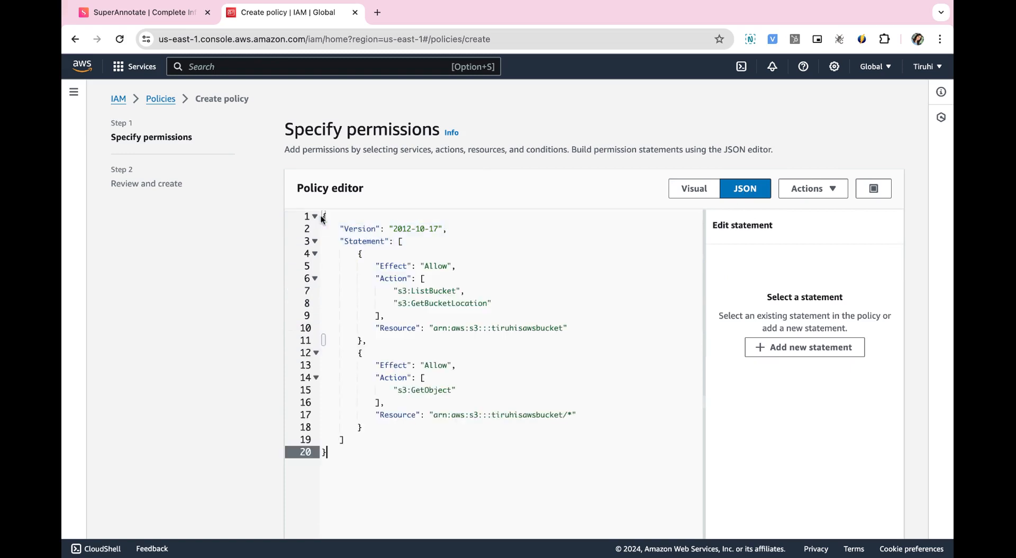
# Proceed to the policy review, name the policy "Policy-SA" and create it.
pyautogui.scroll(-3, 587, 270)
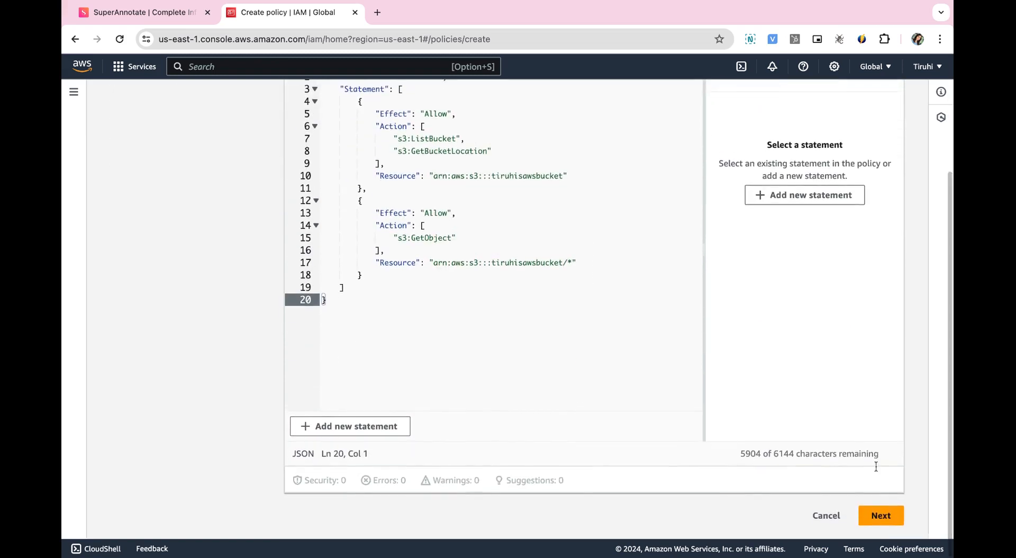
pyautogui.click(881, 516)
pyautogui.scroll(-2, 381, 243)
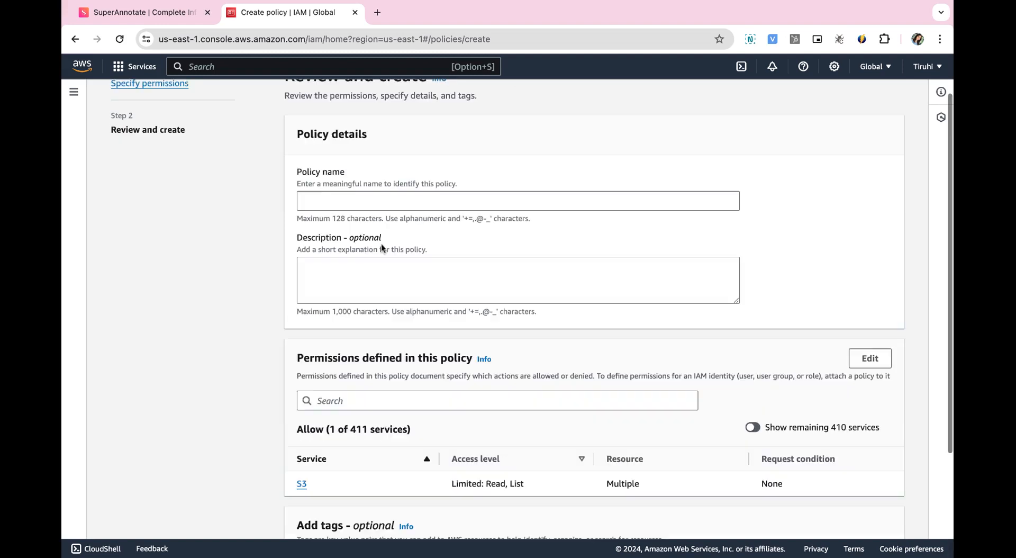
pyautogui.click(350, 201)
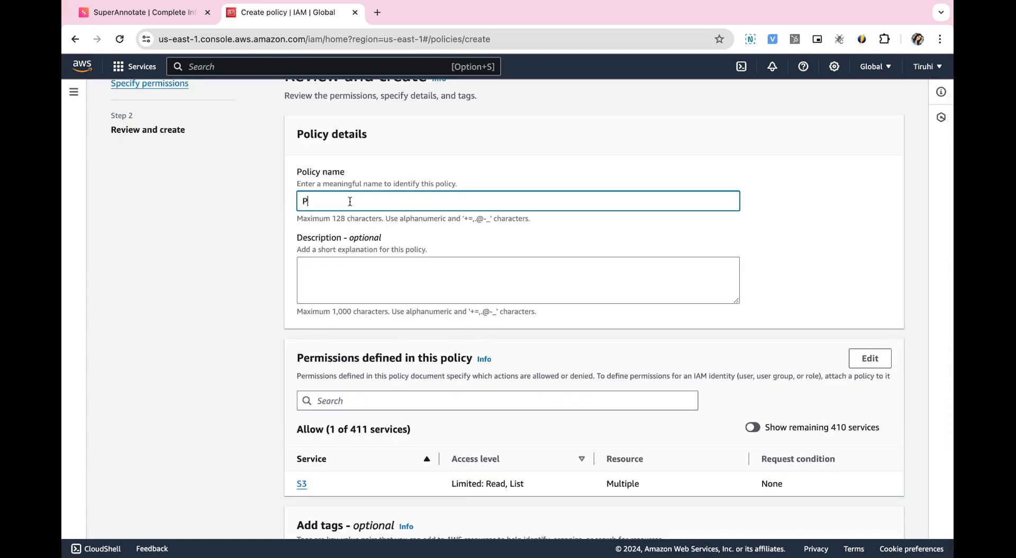
pyautogui.write('Policy')
pyautogui.write('-S3')
pyautogui.scroll(-3, 577, 297)
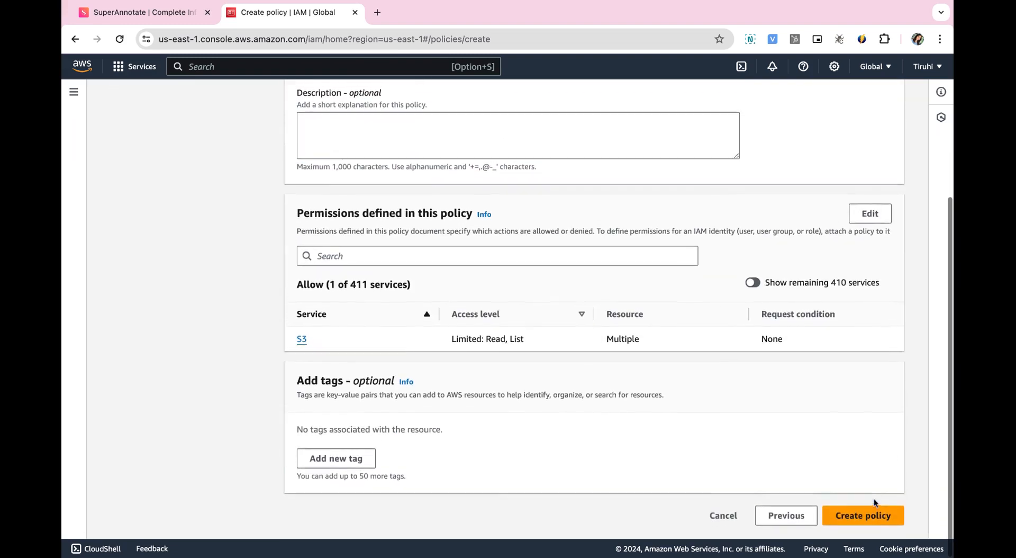
pyautogui.click(860, 508)
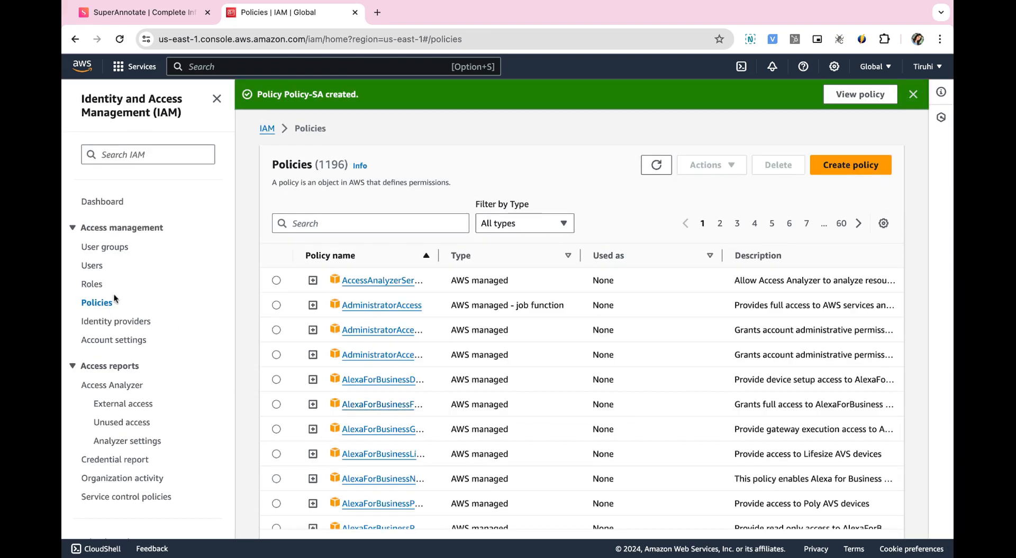
# Start a new IAM role with AWS account as trusted entity type and Another AWS account selected.
pyautogui.click(94, 284)
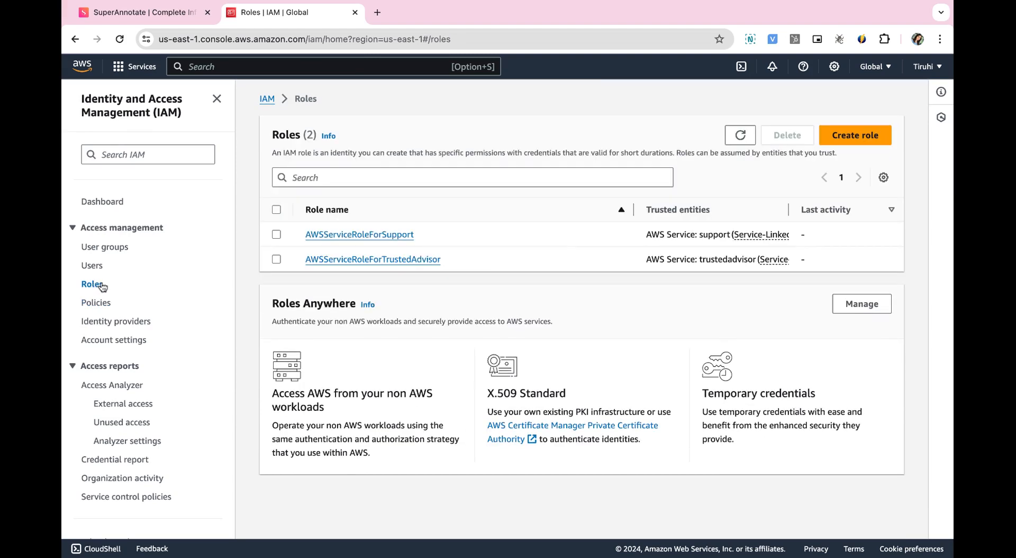
pyautogui.click(855, 135)
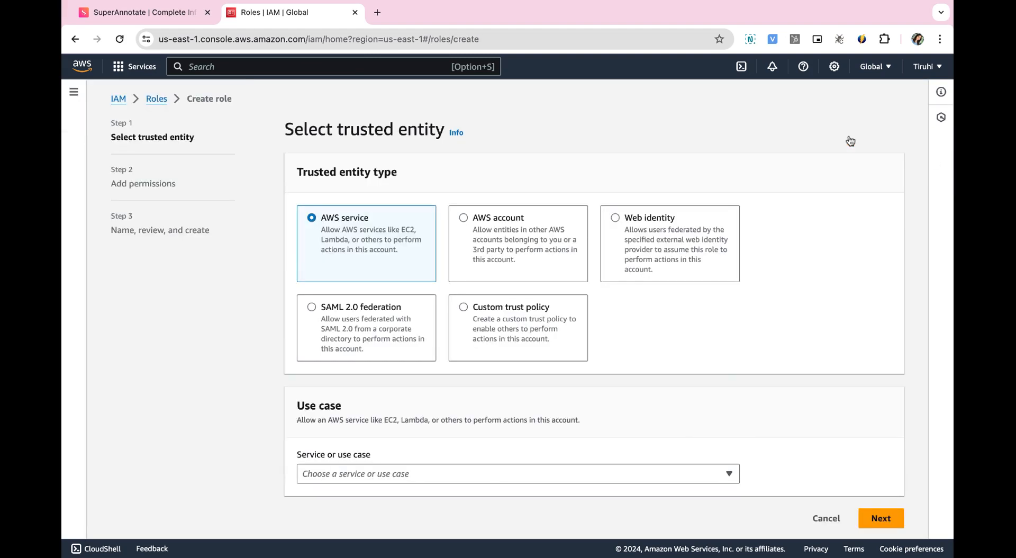
pyautogui.click(464, 219)
pyautogui.scroll(-2, 443, 353)
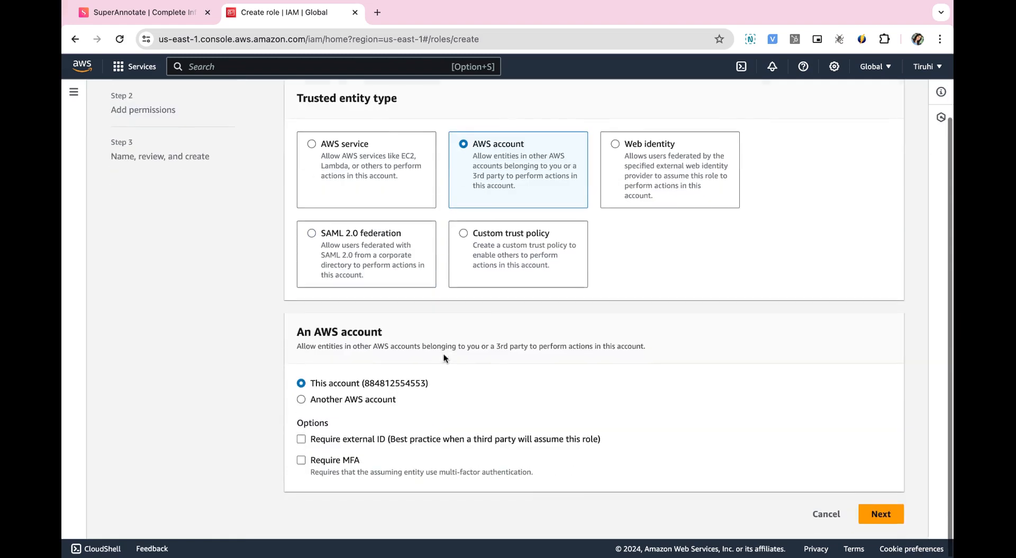
pyautogui.click(311, 401)
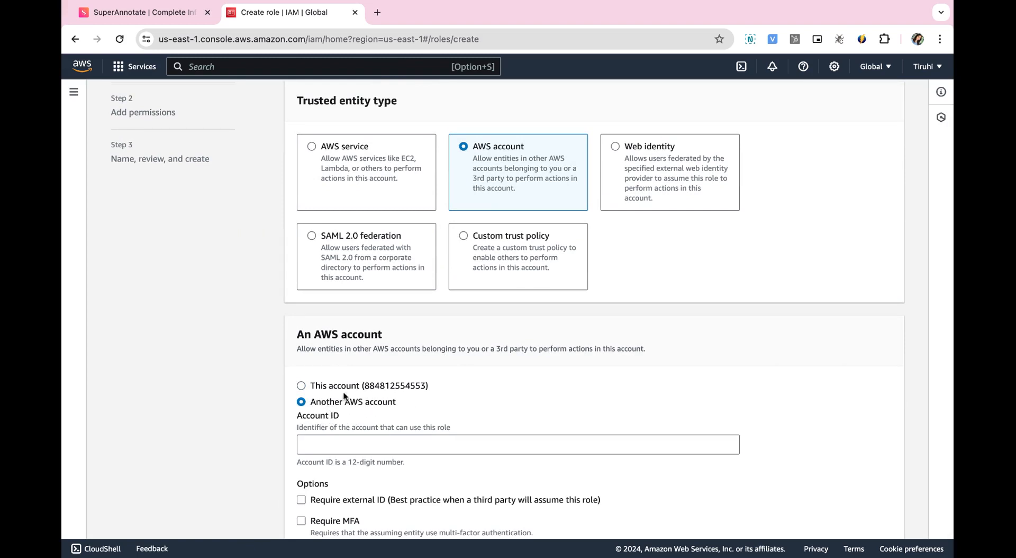
# Copy SuperAnnotate's AWS account ID from the integration form into the role's Account ID and proceed to its permissions.
pyautogui.click(178, 16)
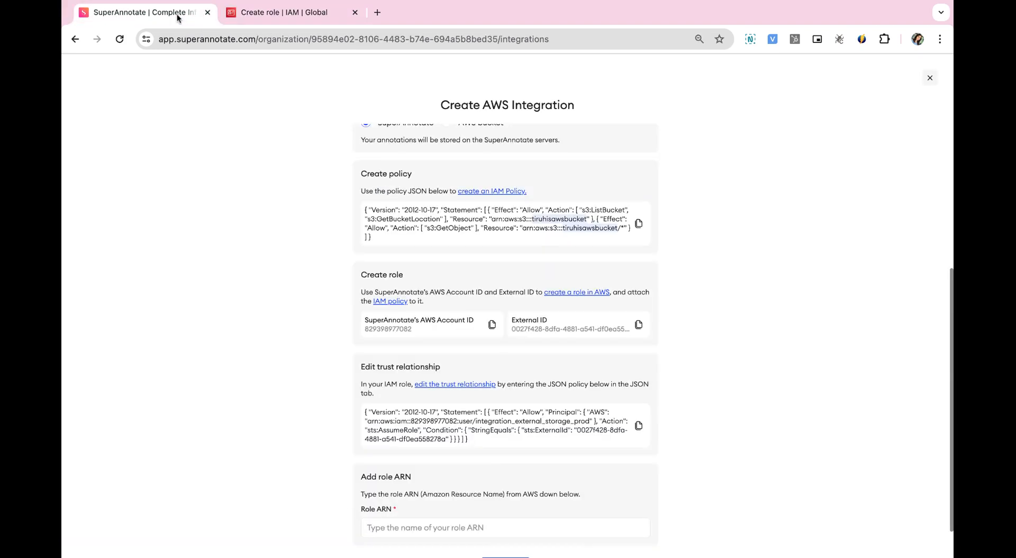
pyautogui.scroll(-2, 312, 376)
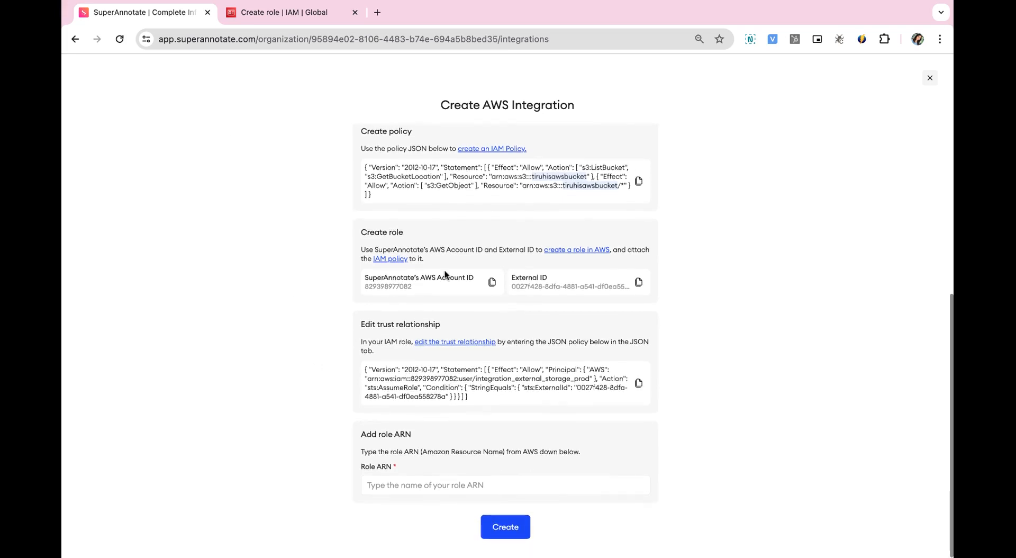
pyautogui.click(492, 282)
pyautogui.click(294, 14)
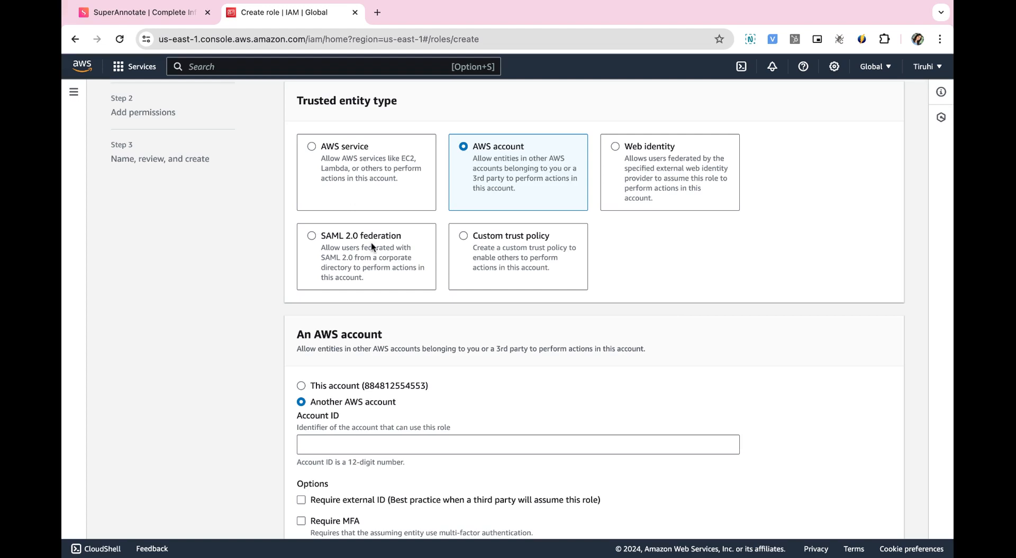
pyautogui.click(379, 453)
pyautogui.press('super+v')
pyautogui.scroll(-2, 902, 494)
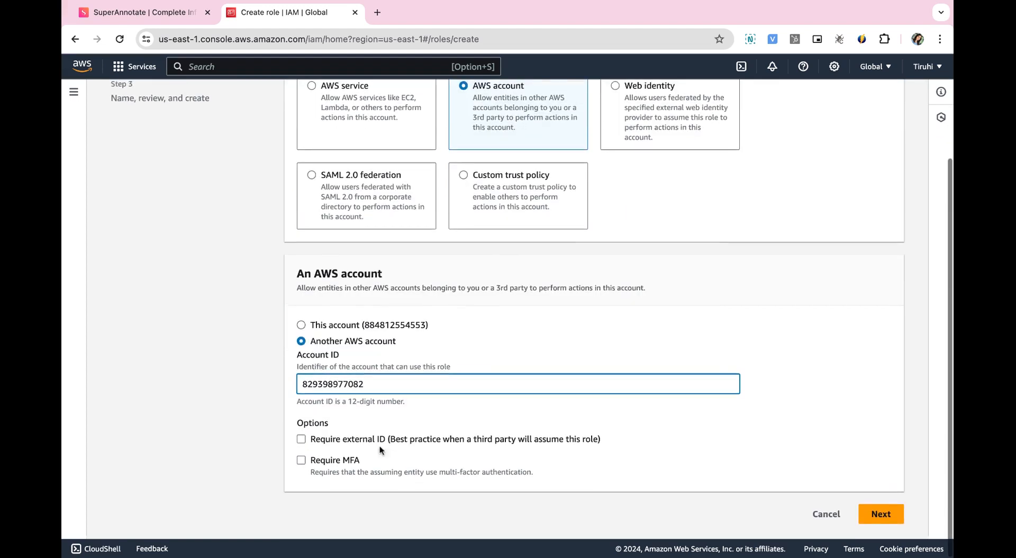
pyautogui.click(885, 518)
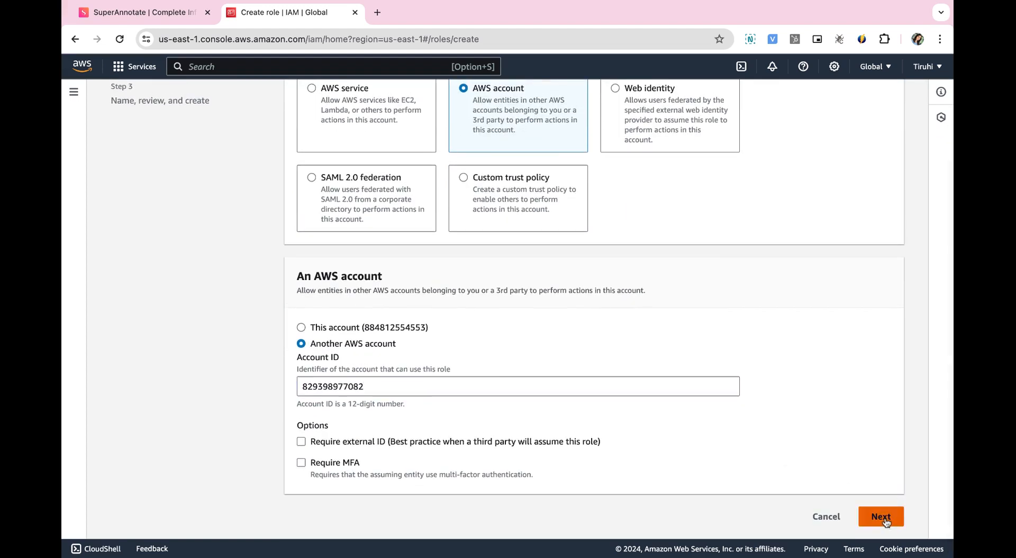
# Find Policy-SA among the permissions policies, attach it to the new role and proceed to the role's review.
pyautogui.click(405, 228)
pyautogui.write('pol')
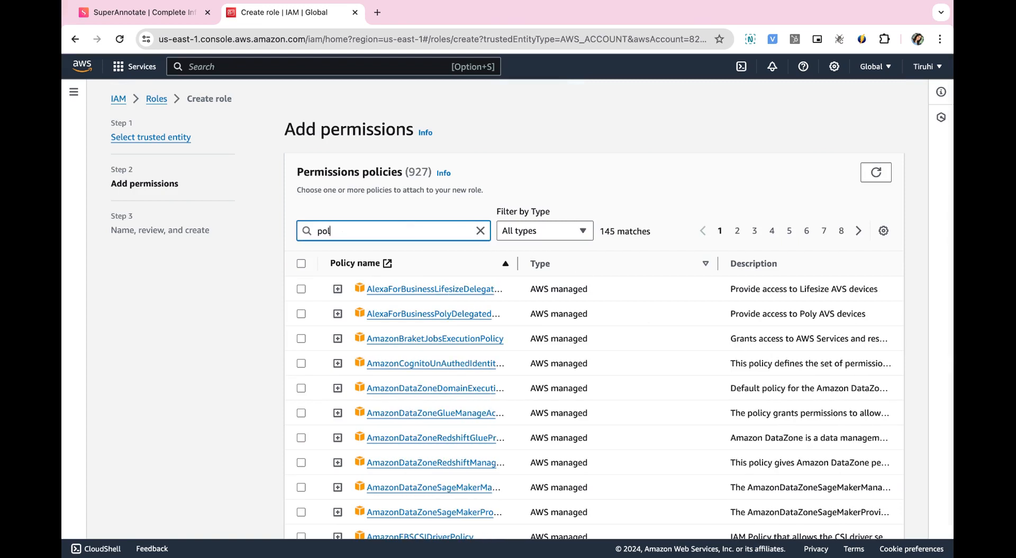
pyautogui.write('icy-sa')
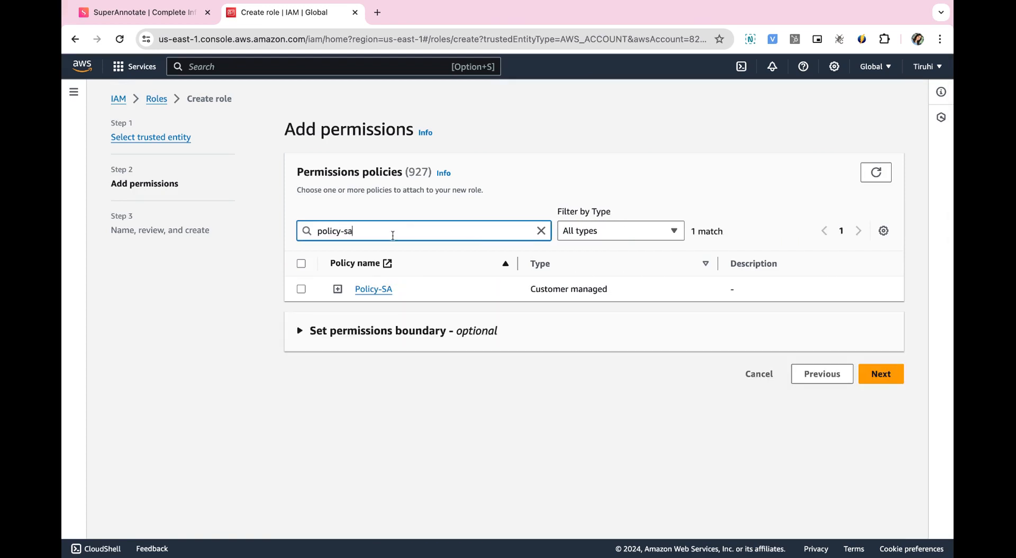
pyautogui.click(301, 288)
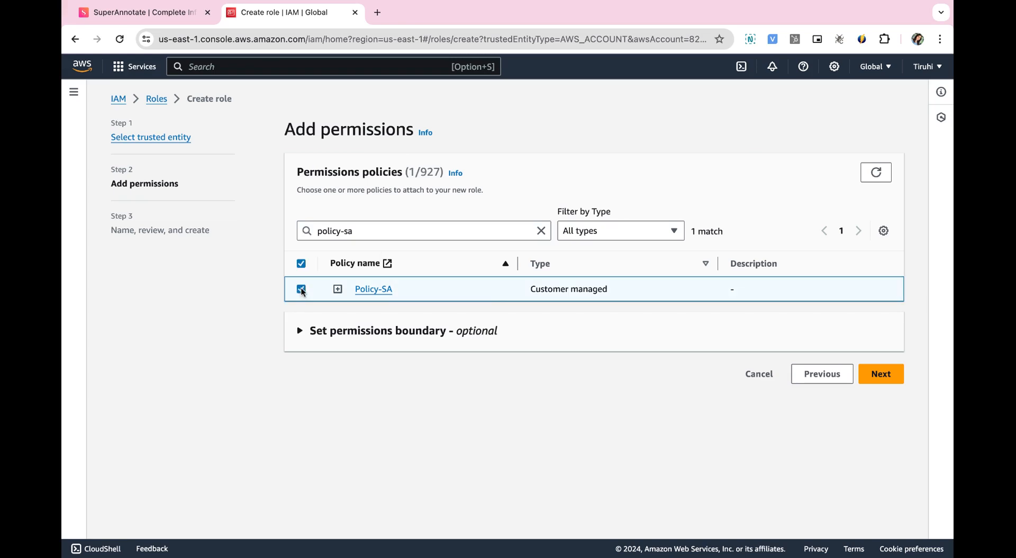
pyautogui.click(889, 375)
# Name the role "Role-SA" and create it.
pyautogui.scroll(-1, 517, 319)
pyautogui.click(442, 211)
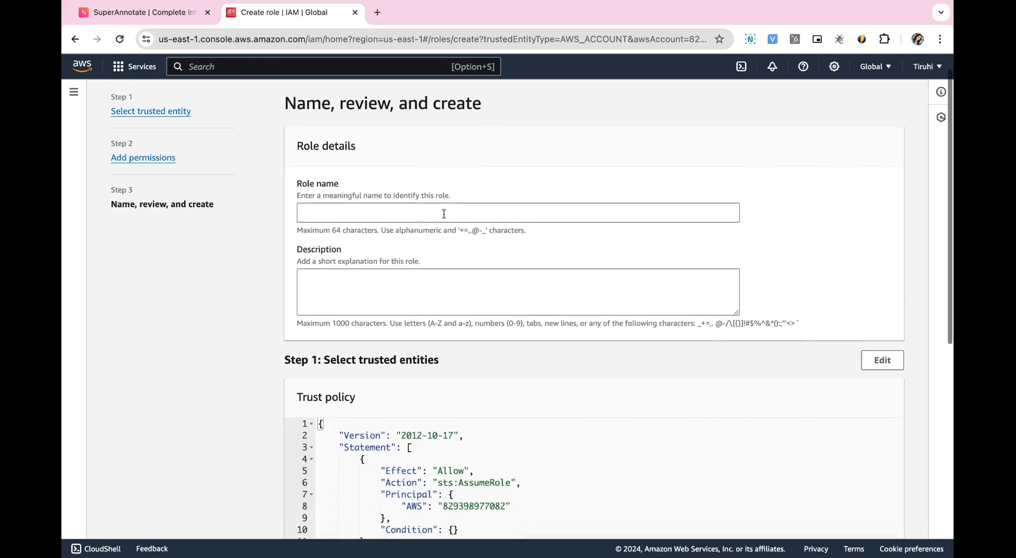
pyautogui.write('Role-SA')
pyautogui.scroll(-8, 496, 319)
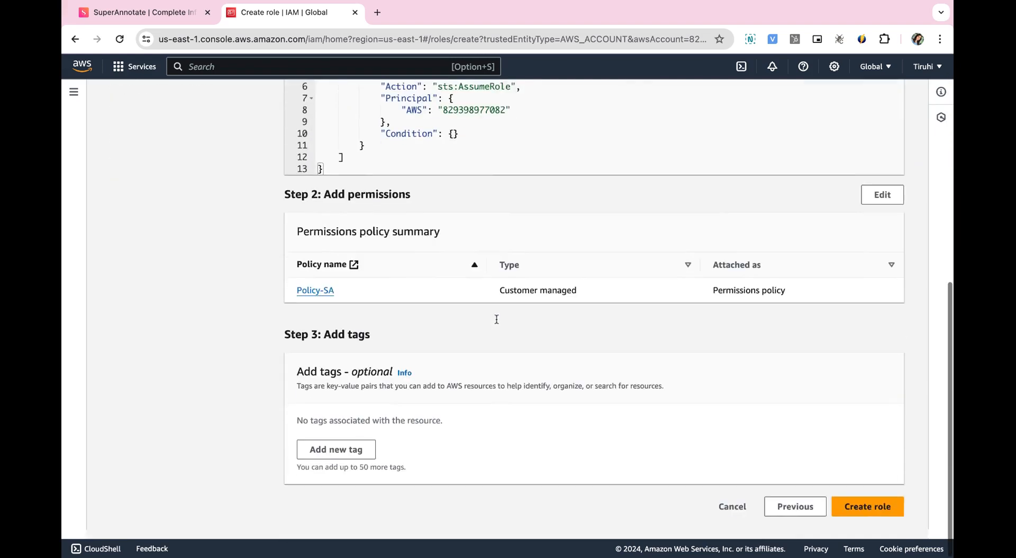
pyautogui.scroll(1, 496, 319)
pyautogui.click(865, 519)
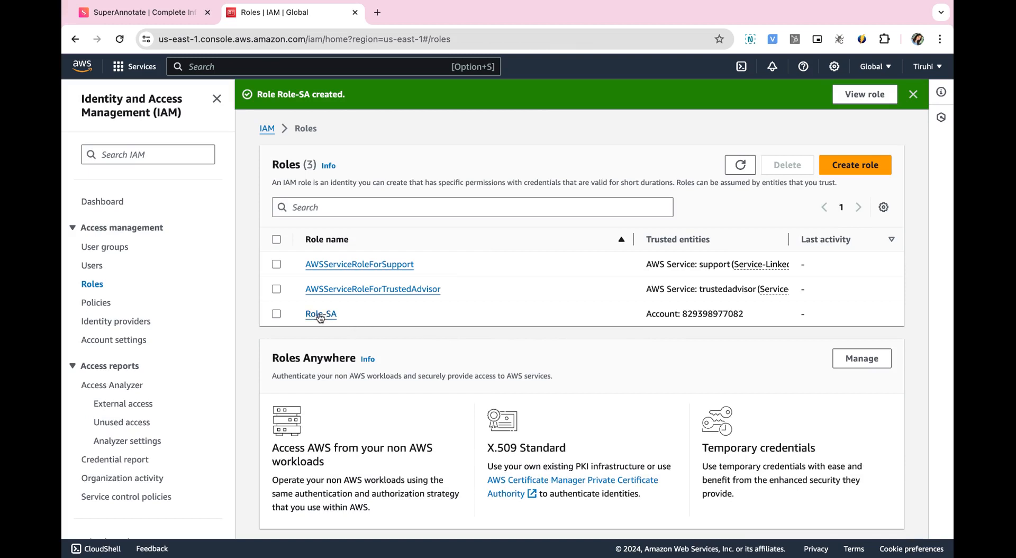
# Open Role-SA's trust policy for editing.
pyautogui.click(321, 315)
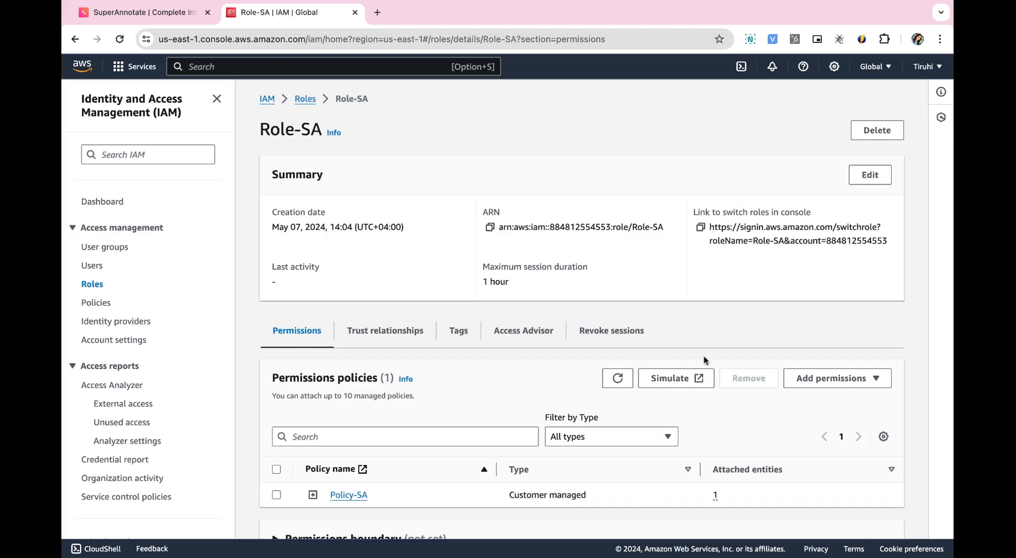
pyautogui.click(375, 333)
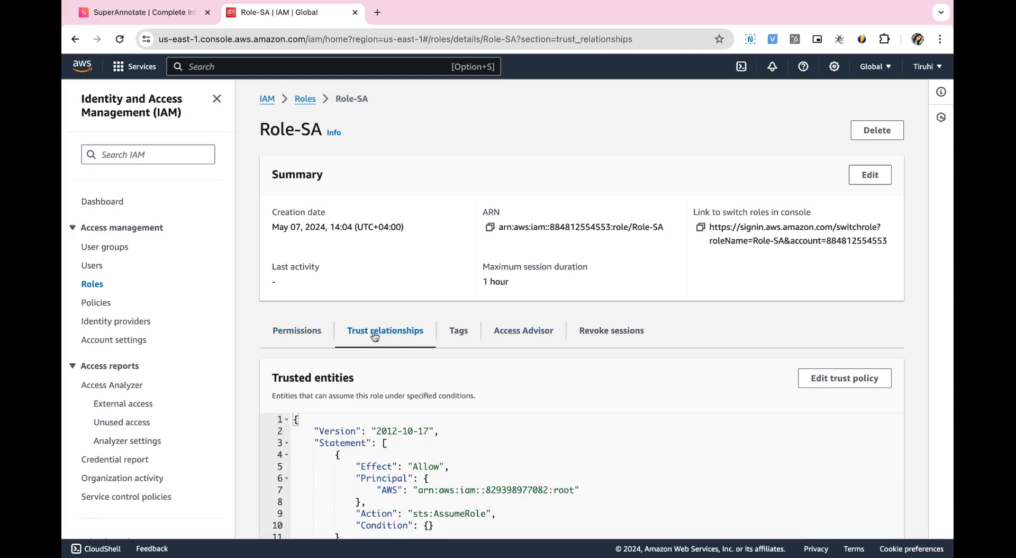
pyautogui.scroll(-2, 635, 328)
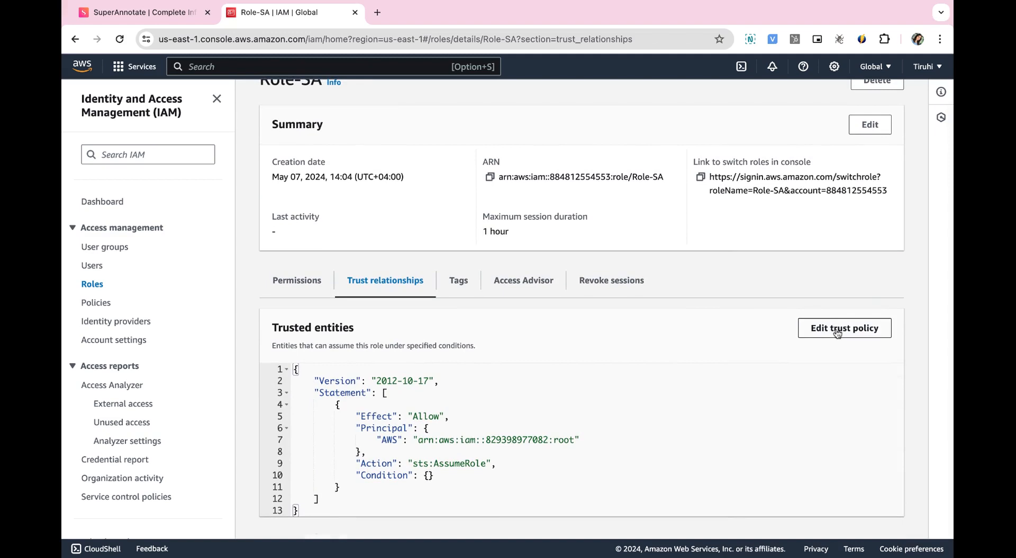
pyautogui.click(839, 329)
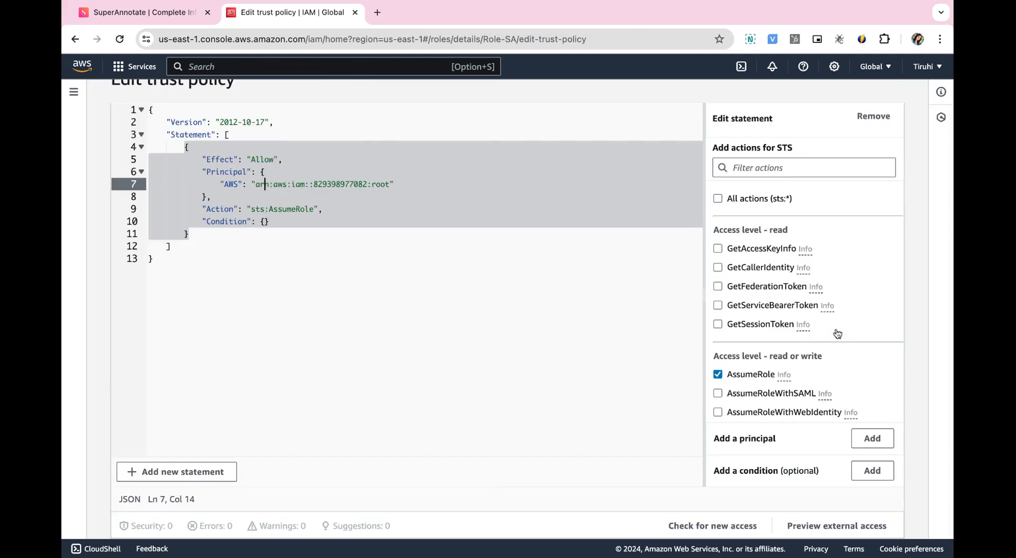
# Replace Role-SA's entire trust policy with the trust relationship JSON copied from SuperAnnotate's integration form and update the policy.
pyautogui.click(175, 15)
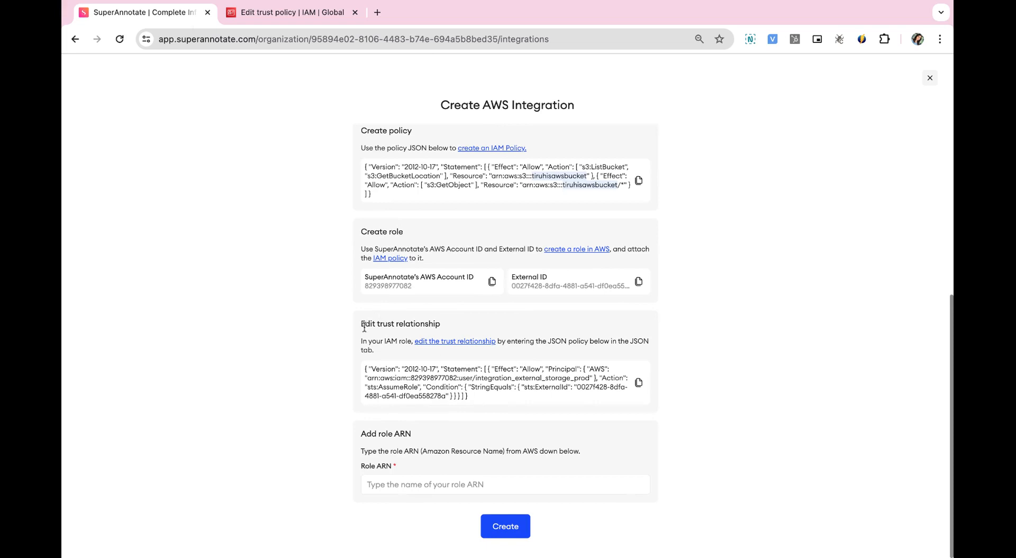
pyautogui.click(639, 383)
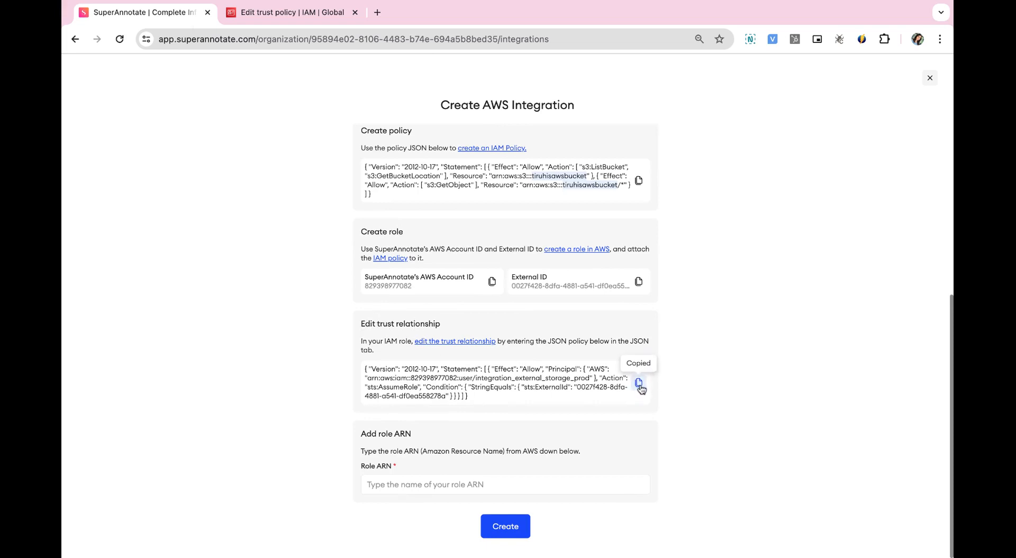
pyautogui.click(293, 15)
pyautogui.moveTo(312, 293); pyautogui.dragTo(147, 109)
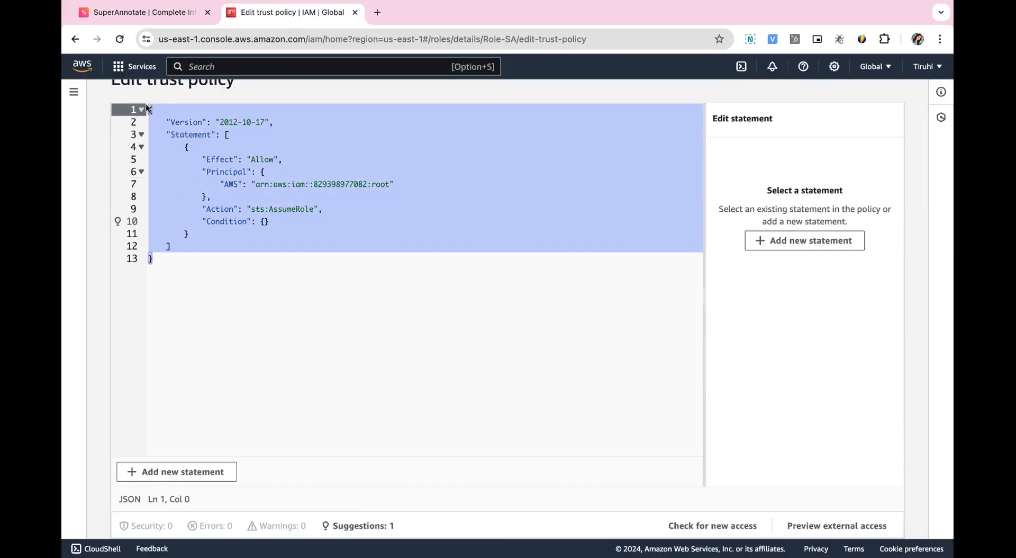
pyautogui.press('super+v')
pyautogui.scroll(-2, 334, 277)
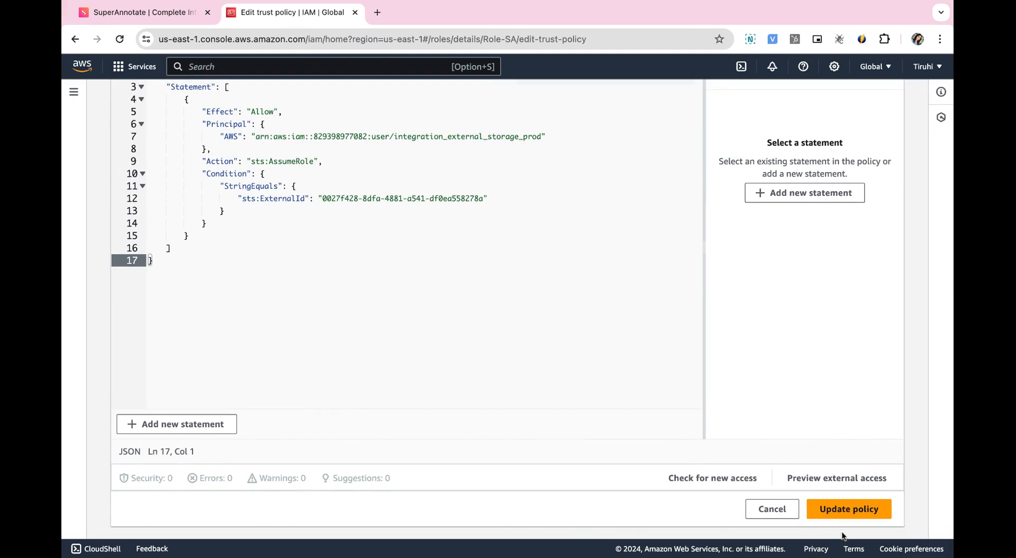
pyautogui.click(845, 508)
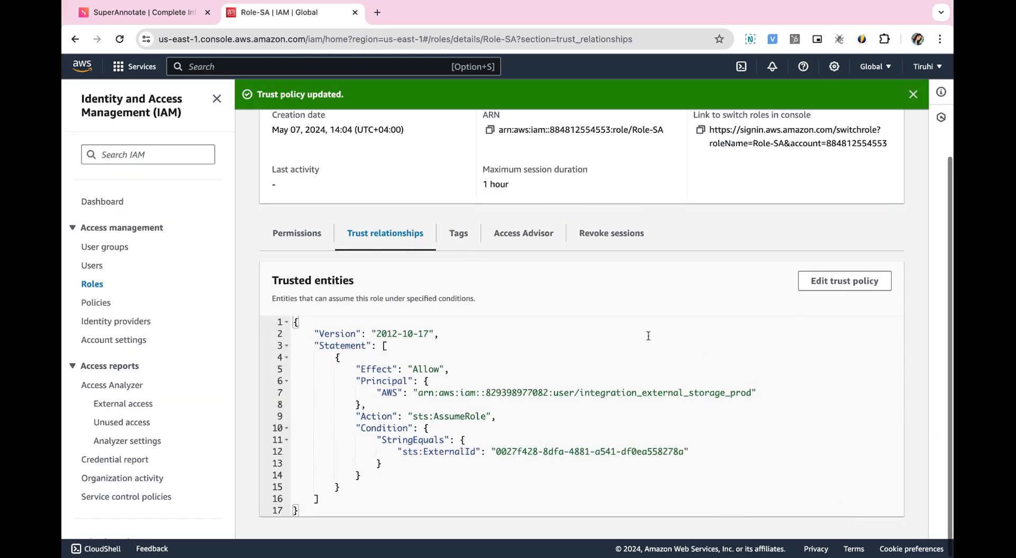
# Copy Role-SA's ARN from the AWS console into the Role ARN field of SuperAnnotate's integration form.
pyautogui.scroll(3, 646, 336)
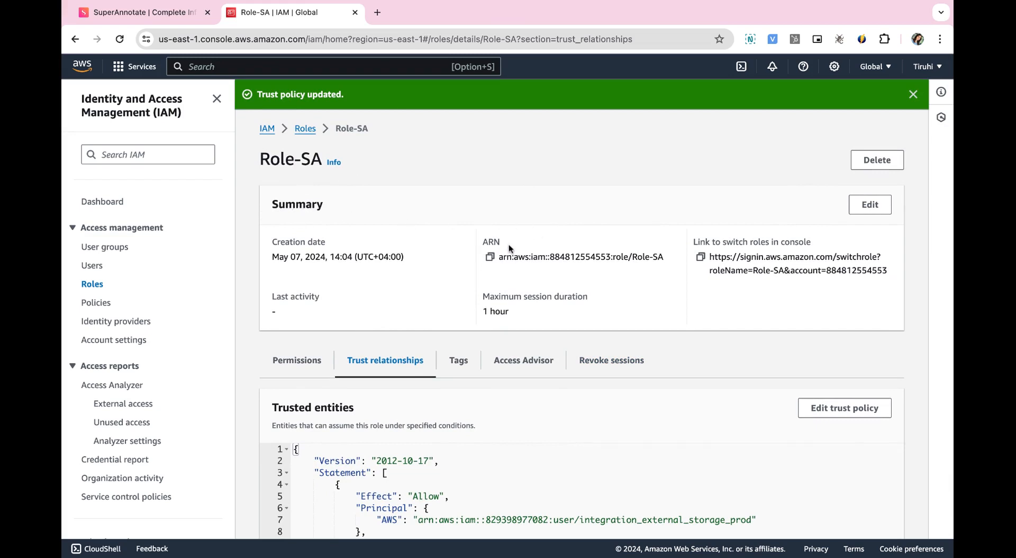
pyautogui.click(490, 256)
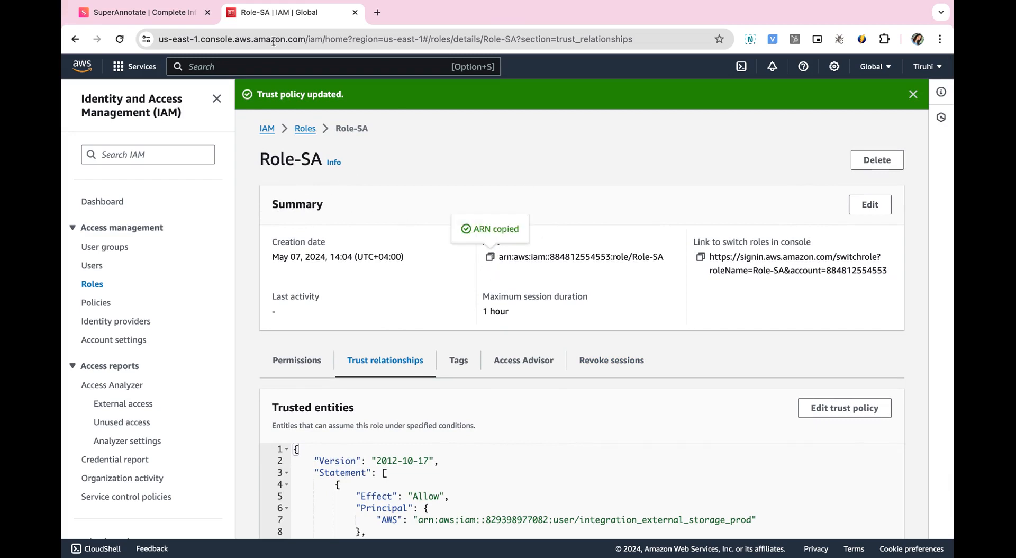
pyautogui.click(165, 13)
pyautogui.click(403, 483)
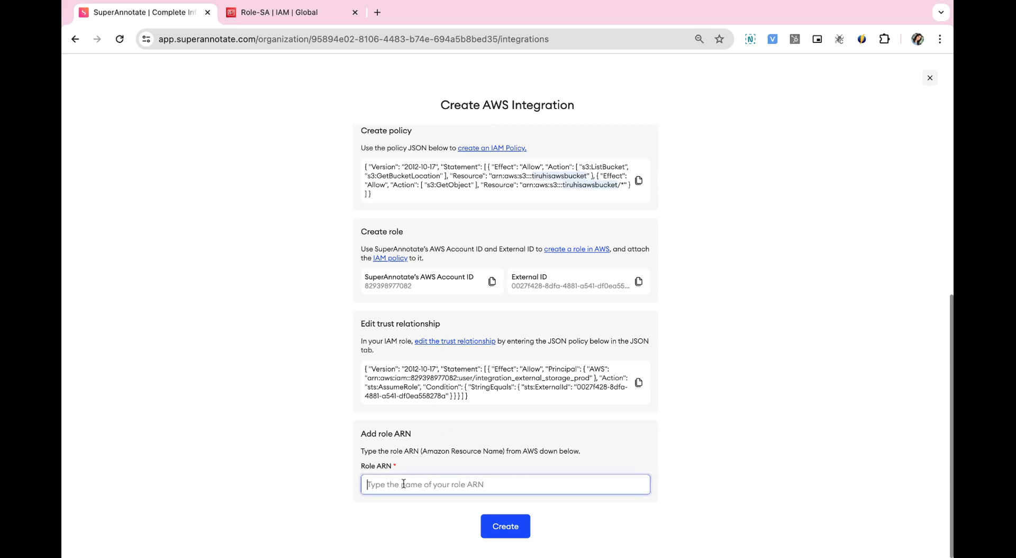
pyautogui.press('super+v')
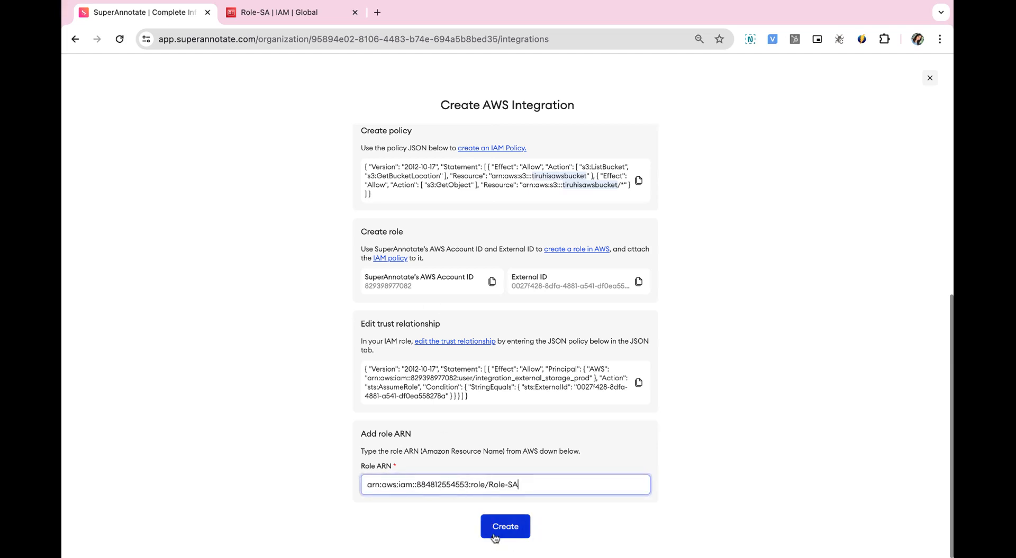
# Create the AWS integration and check its connection.
pyautogui.click(514, 533)
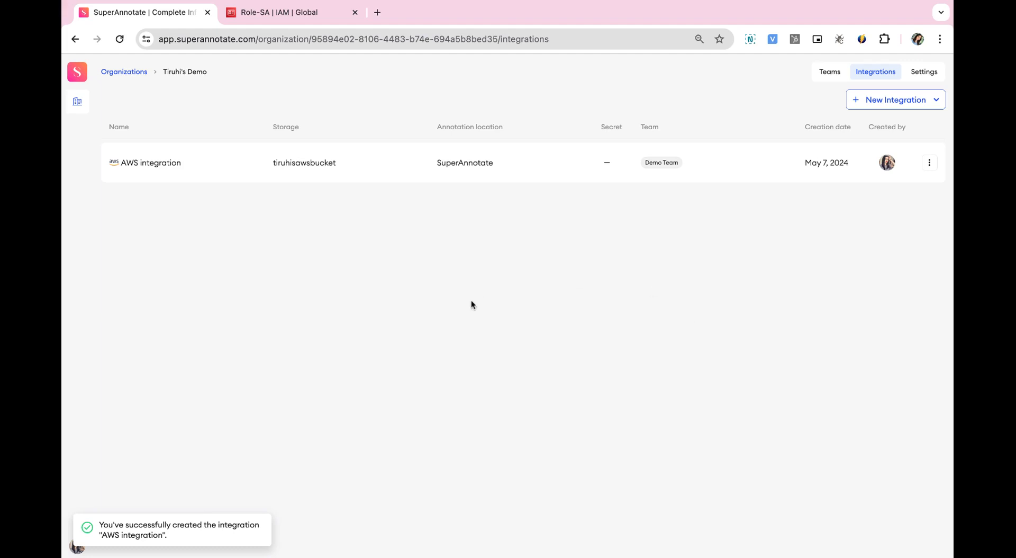
pyautogui.click(929, 163)
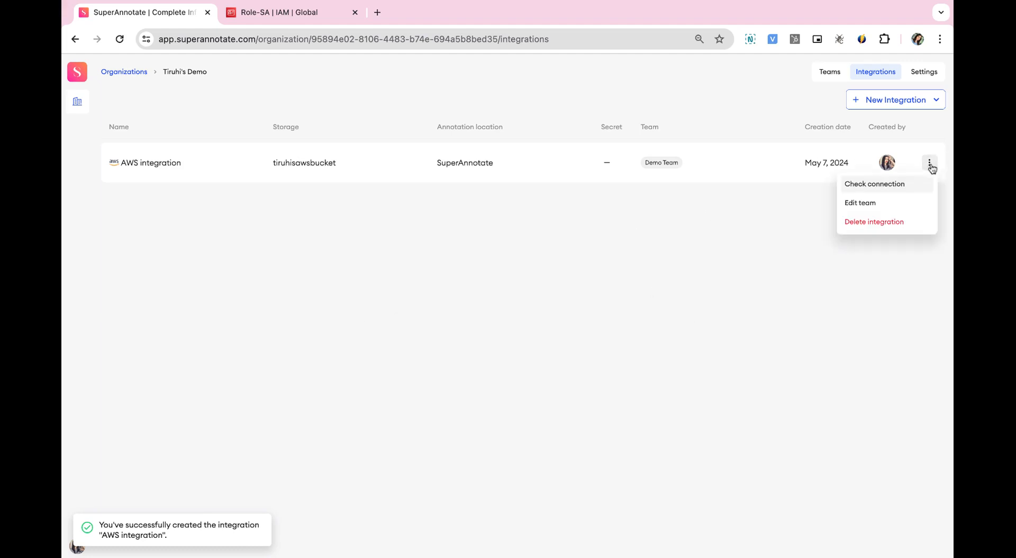
pyautogui.click(889, 186)
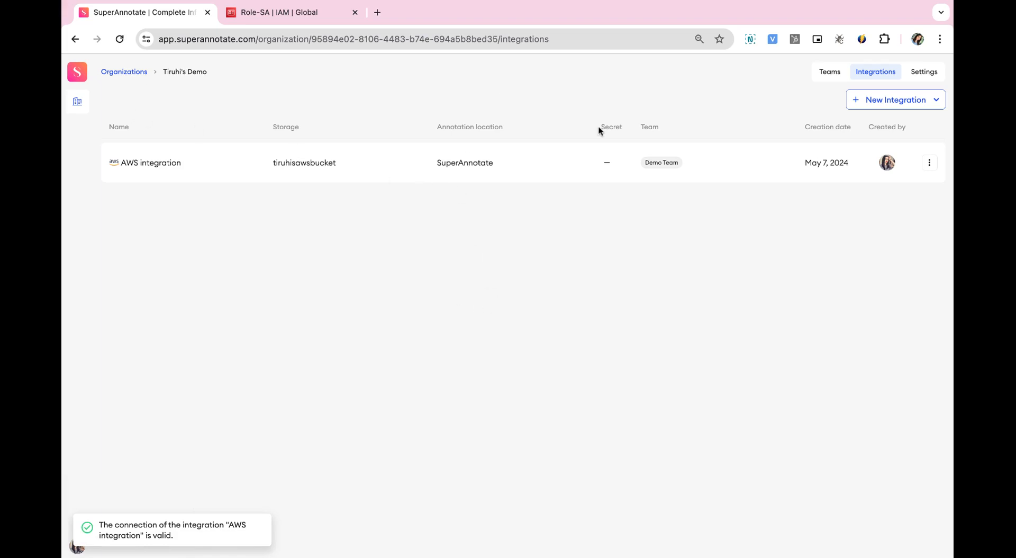
# Open the Animals project in the organization's Demo Team.
pyautogui.click(825, 75)
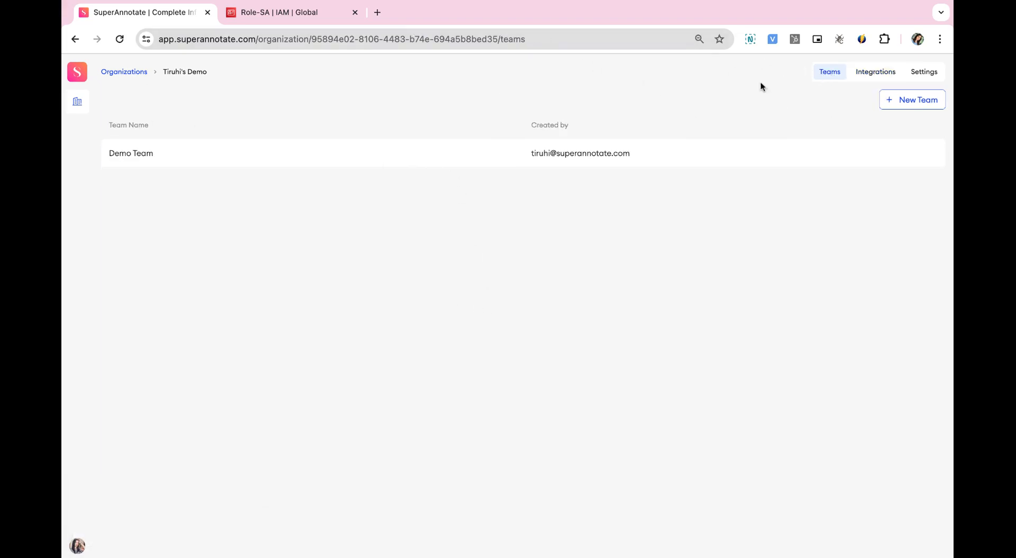
pyautogui.click(265, 155)
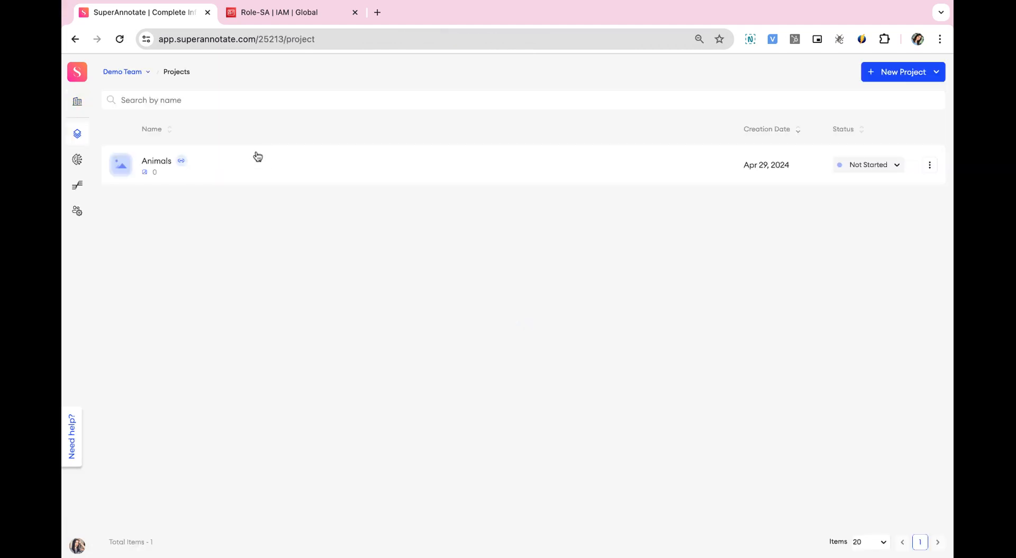
pyautogui.click(219, 178)
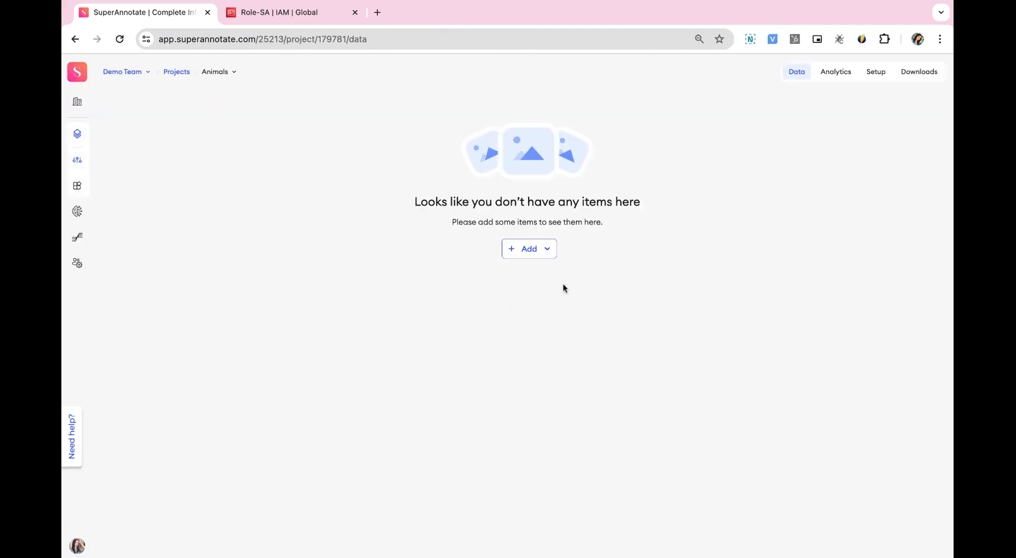
# Start an image upload from external storage and select AWS integration as its source.
pyautogui.click(542, 260)
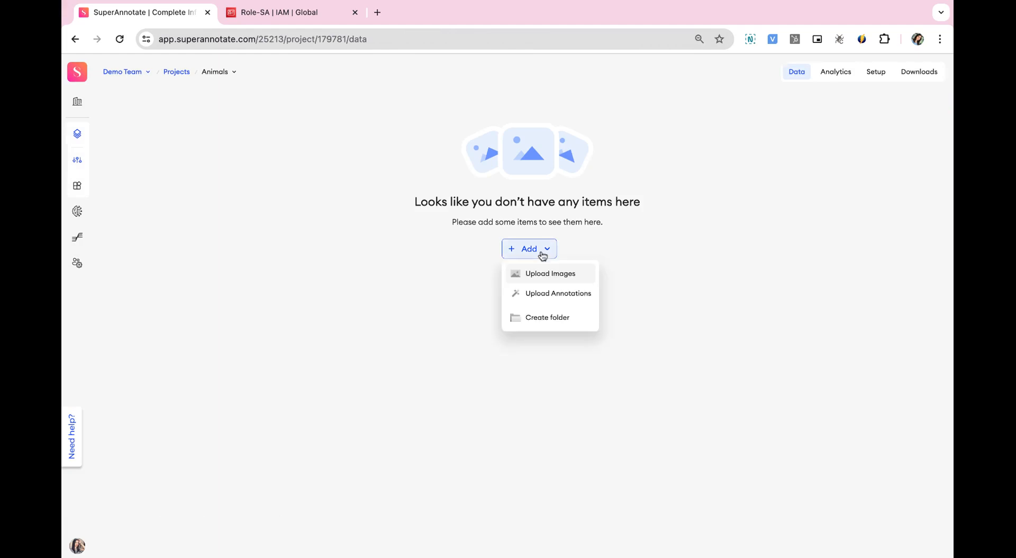
pyautogui.click(574, 279)
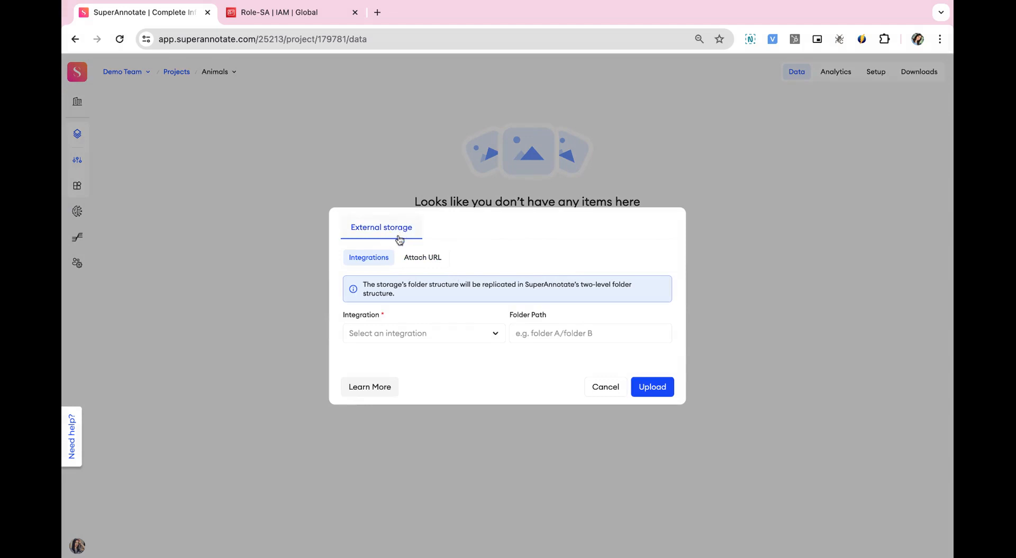
pyautogui.click(394, 334)
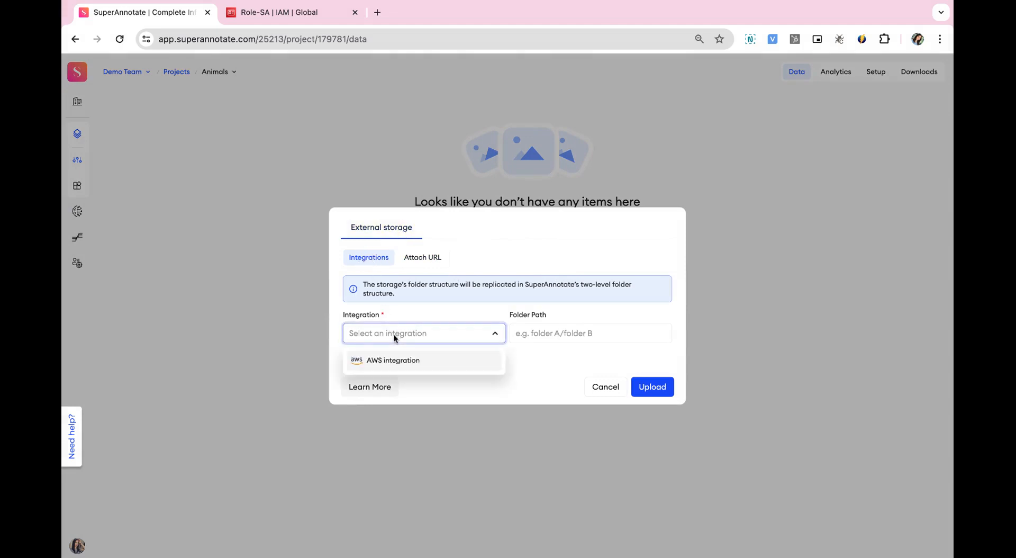
pyautogui.click(399, 363)
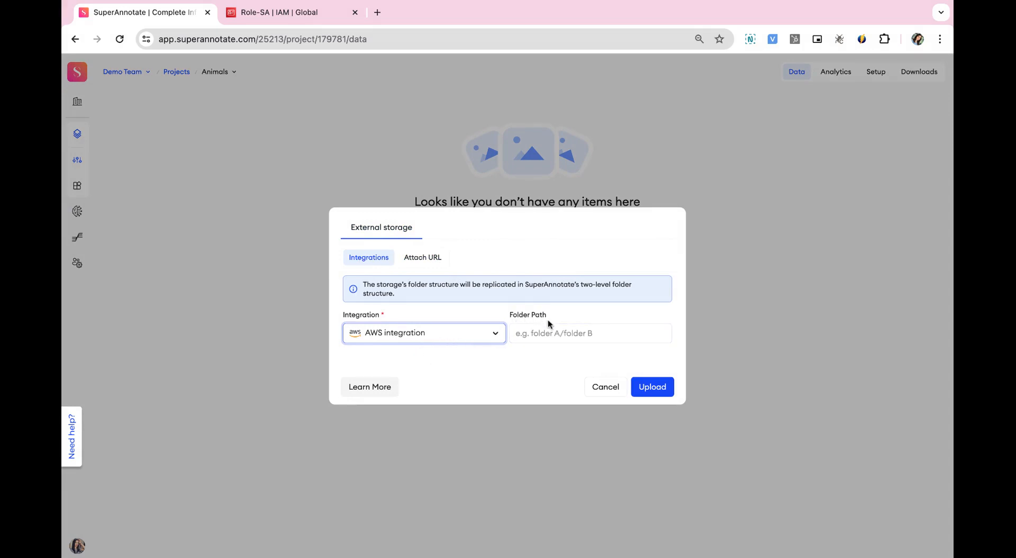
# Switch to the AWS console and examine the Animals folder inside the integration's S3 bucket.
pyautogui.click(289, 19)
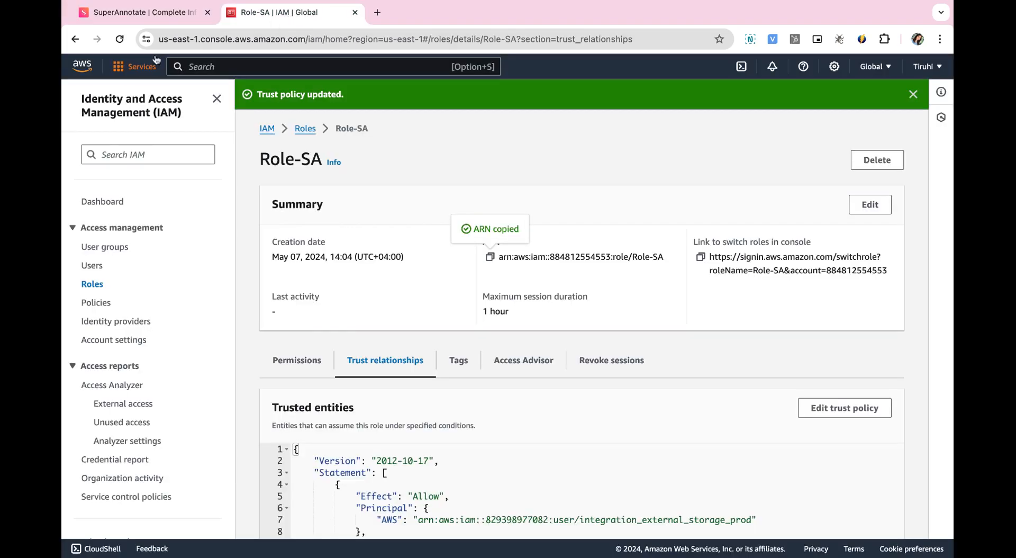
pyautogui.click(134, 67)
pyautogui.click(344, 209)
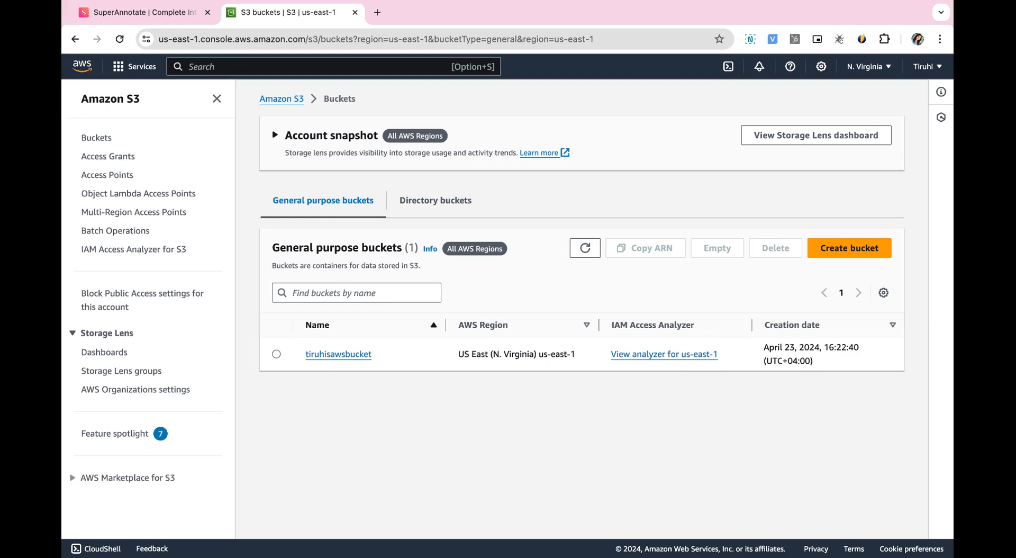
pyautogui.click(335, 354)
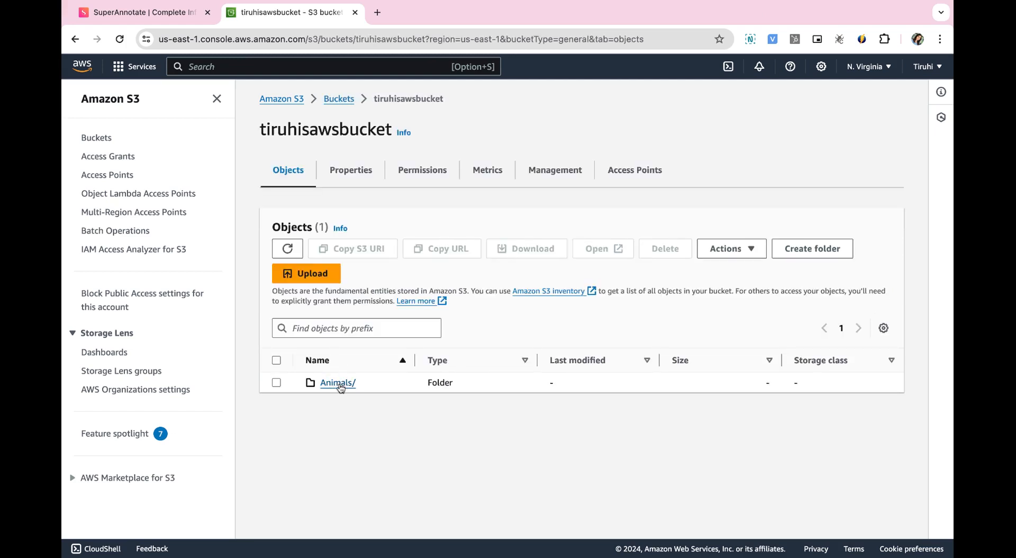
pyautogui.click(338, 382)
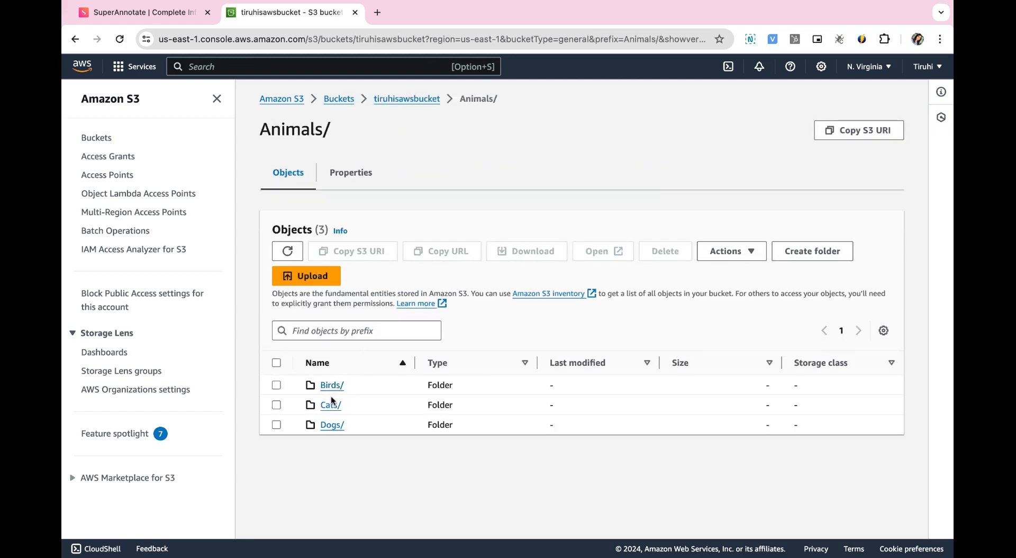
# Return to SuperAnnotate, set the upload's folder path to "Animals" and upload the images.
pyautogui.click(146, 14)
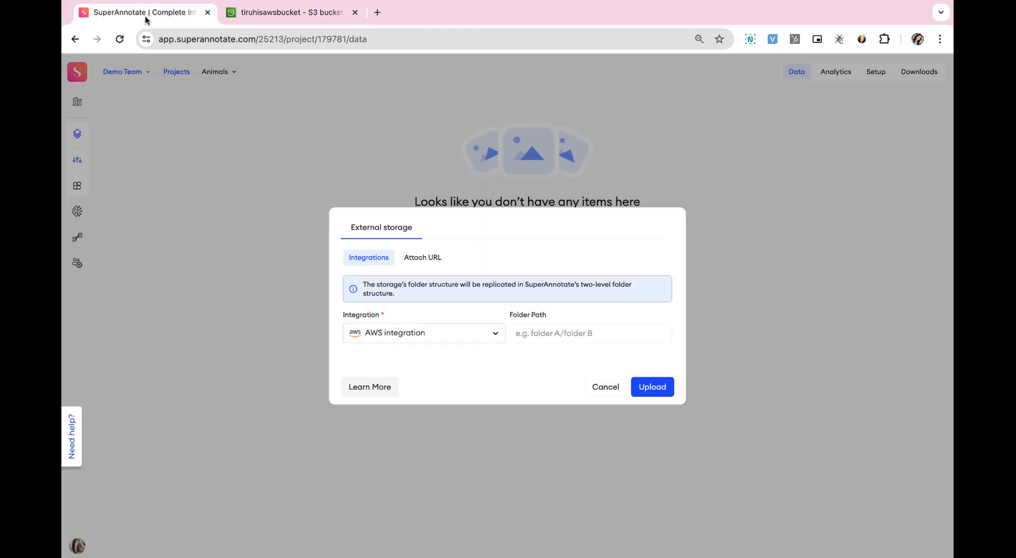
pyautogui.click(567, 337)
pyautogui.write('Animals')
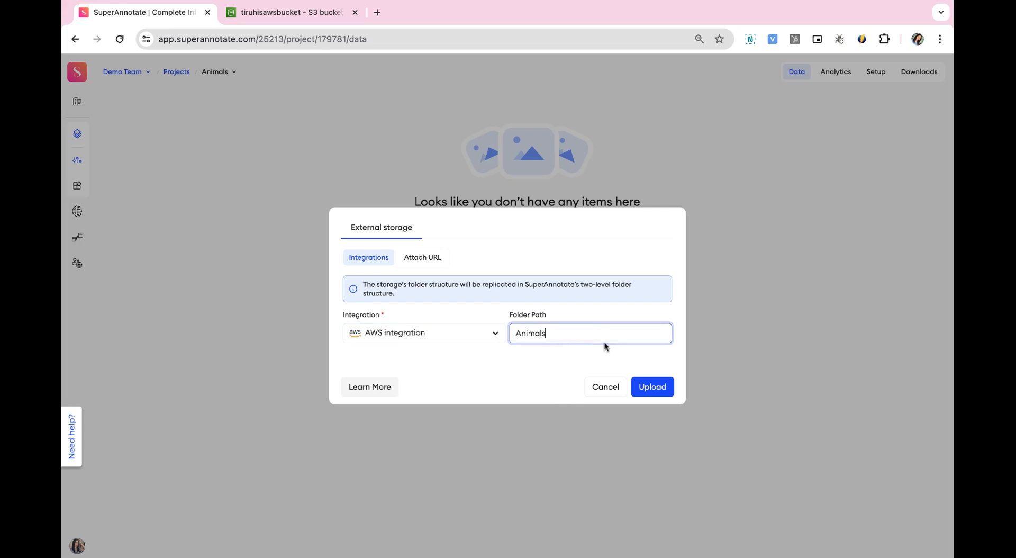
pyautogui.click(659, 392)
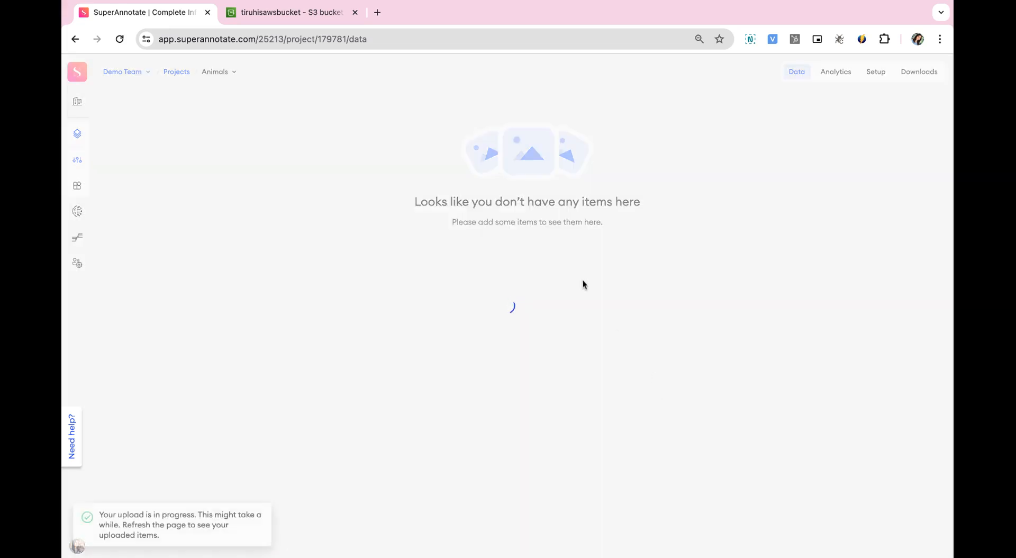
# Refresh the project's data page and open the imported Birds folder to view its items.
pyautogui.click(120, 40)
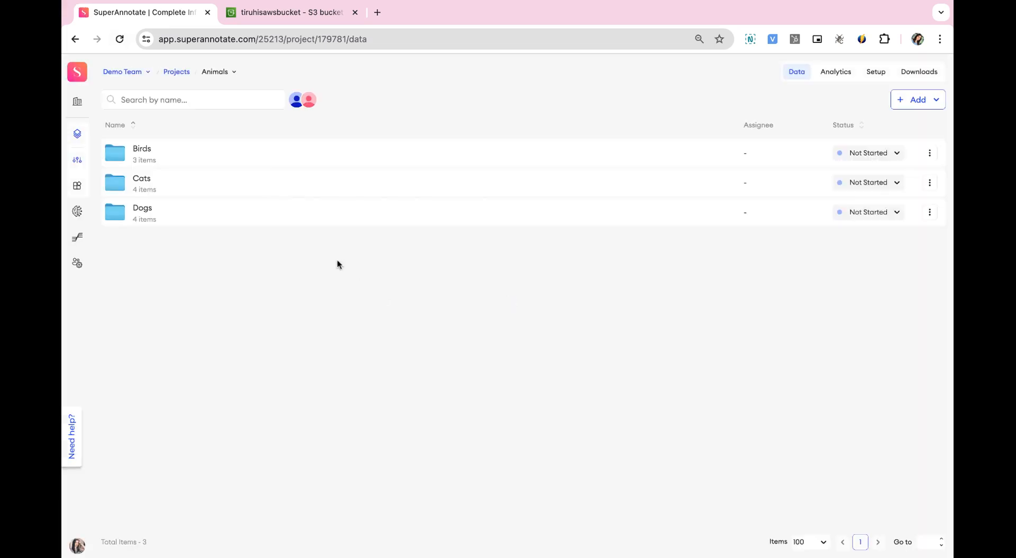
pyautogui.click(158, 160)
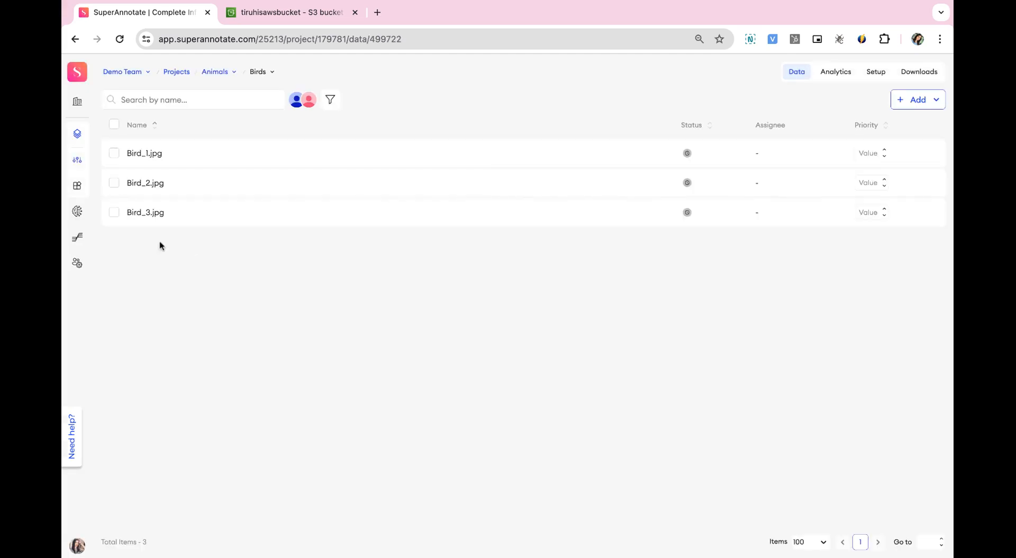